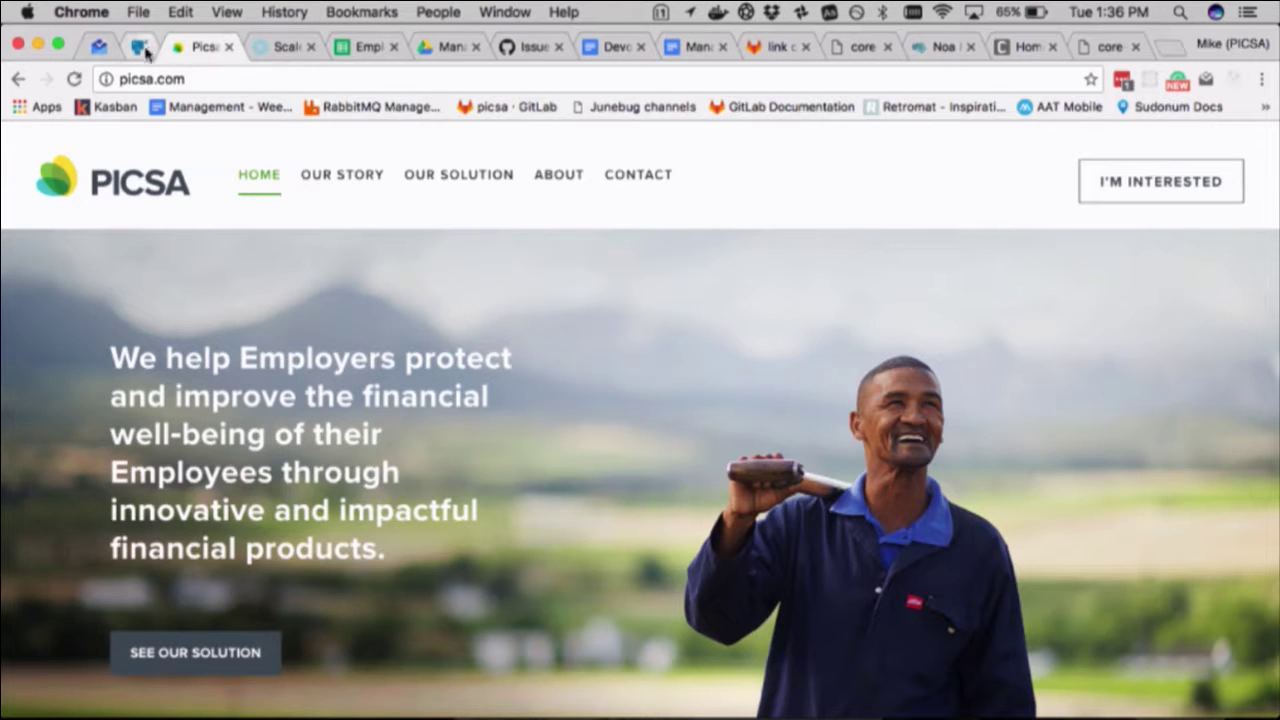
Bring up the Rancher user stacks page, enable Mirror Displays in the system's display arrangement settings and close them.
left_click(140, 47)
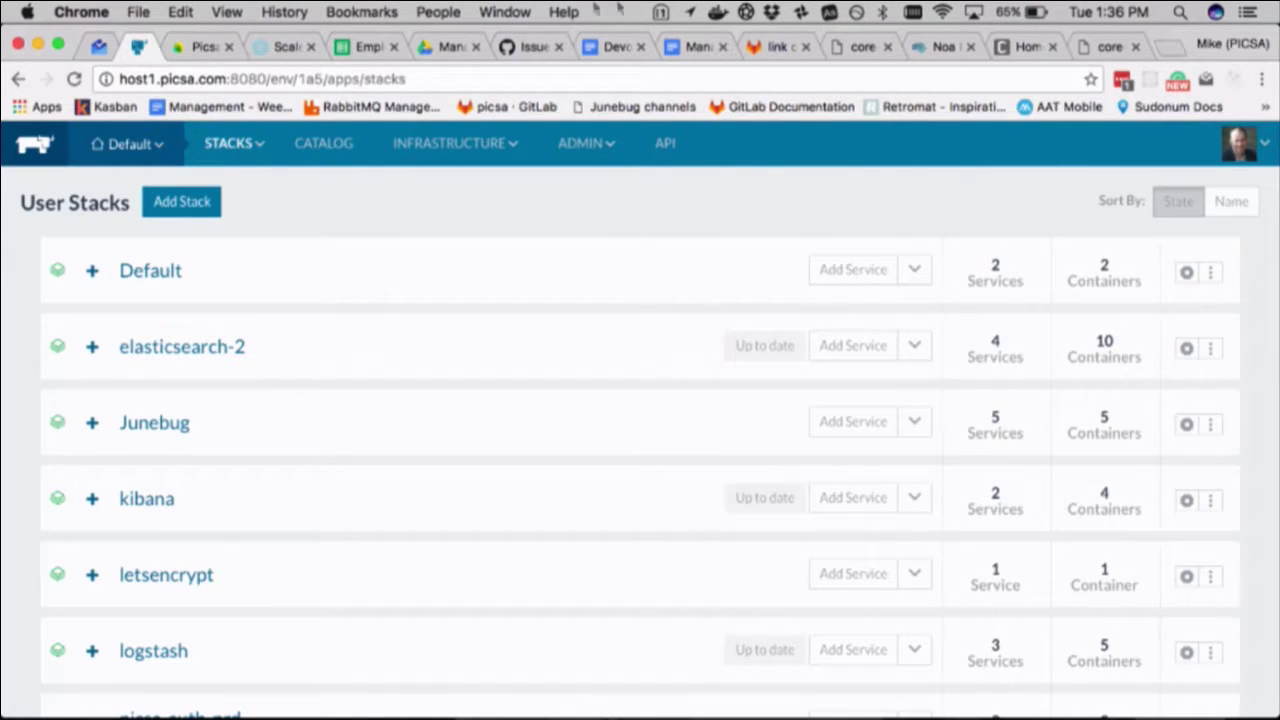
mouse_move(30, 716)
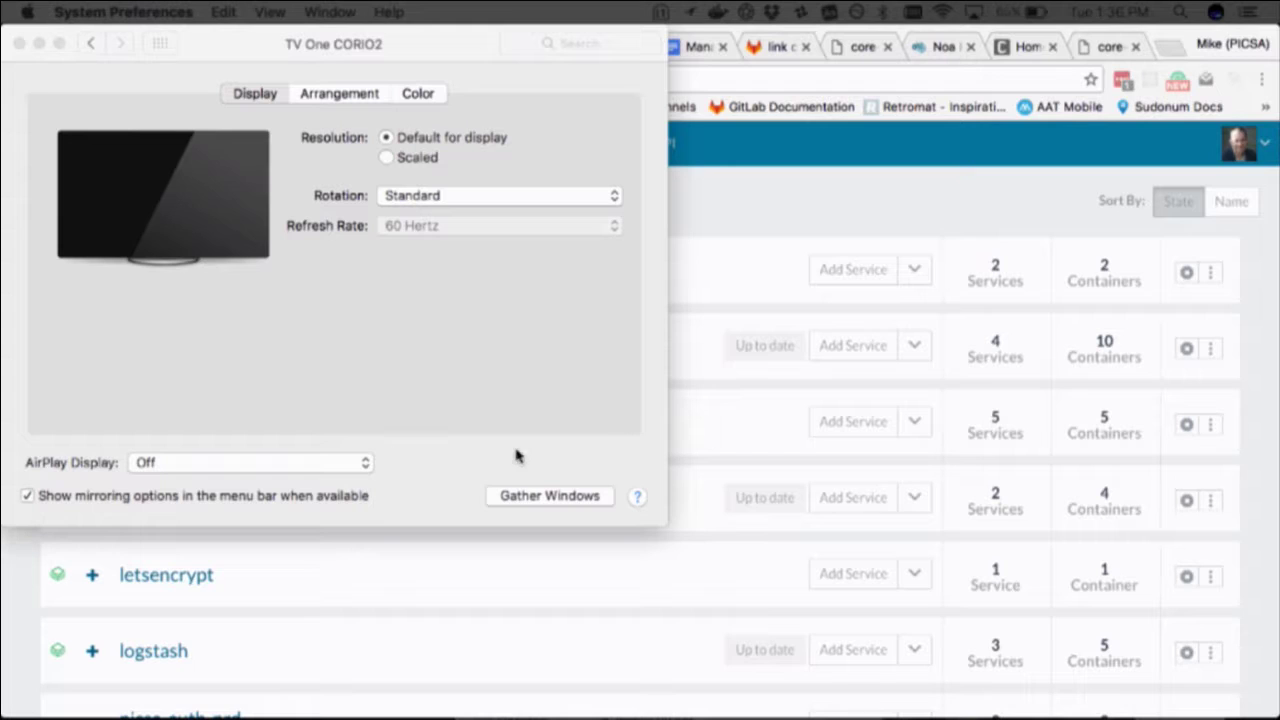
left_click(308, 95)
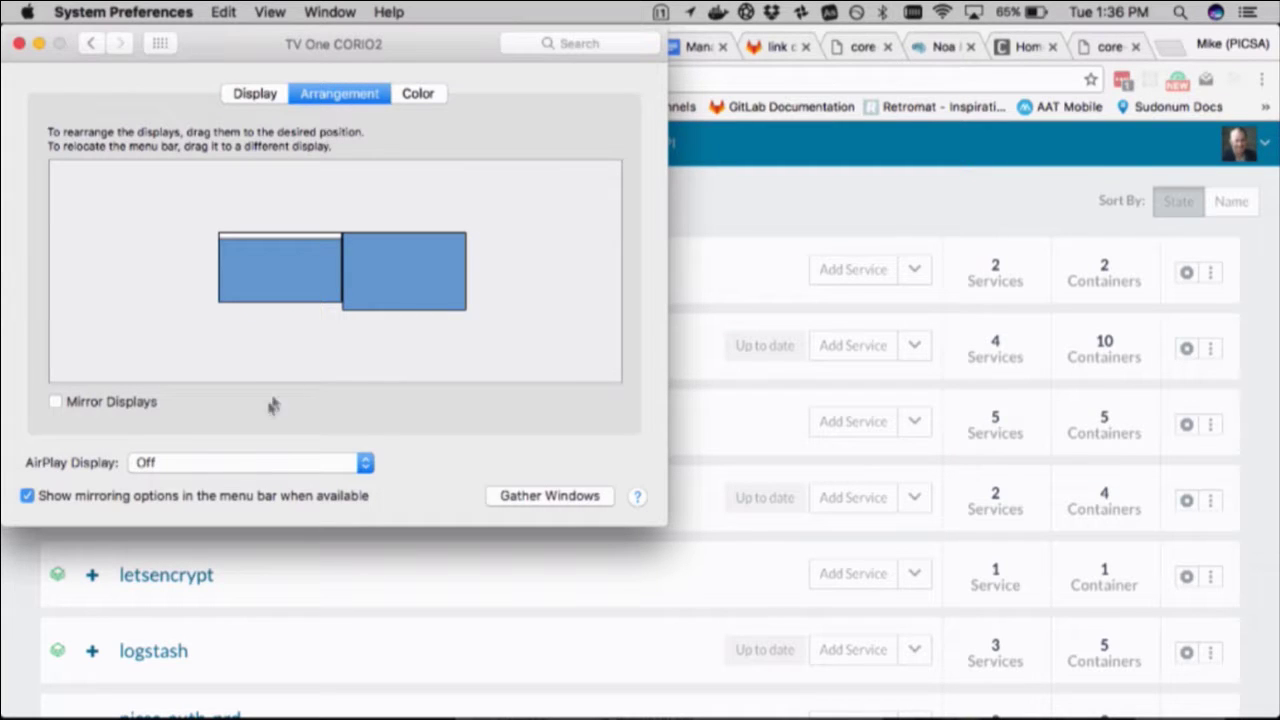
left_click(55, 401)
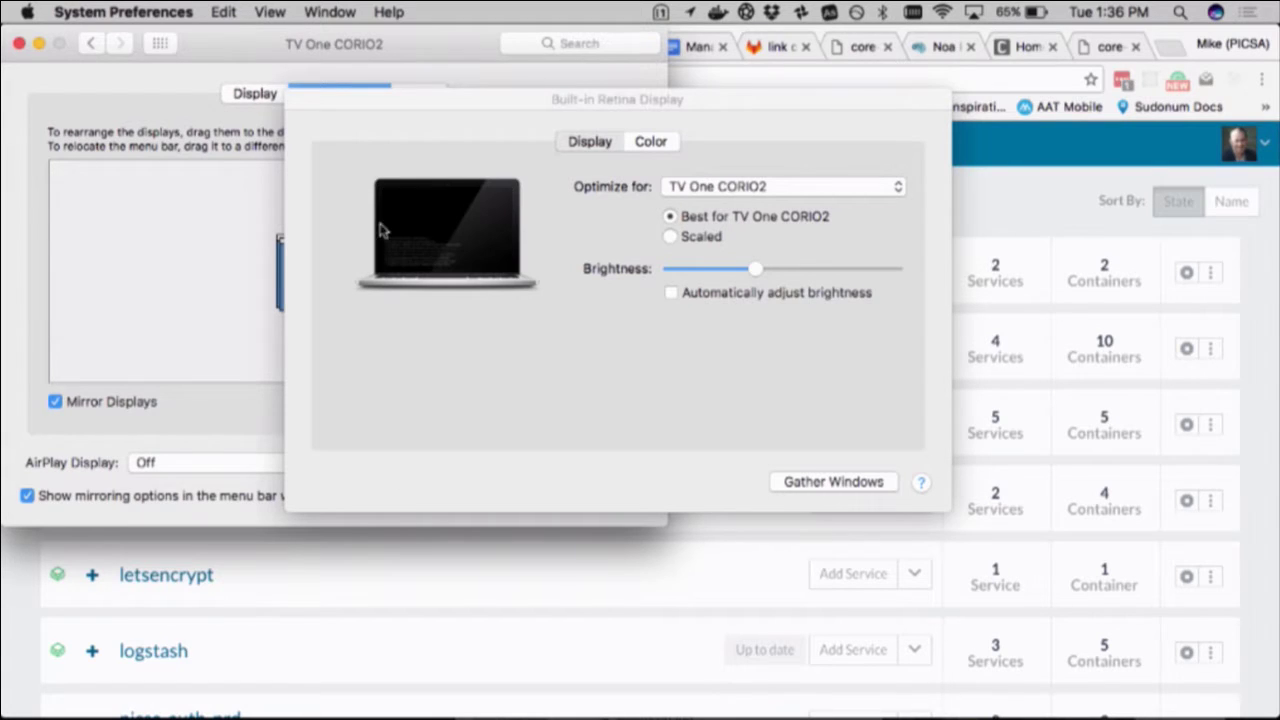
left_click(314, 104)
left_click(24, 45)
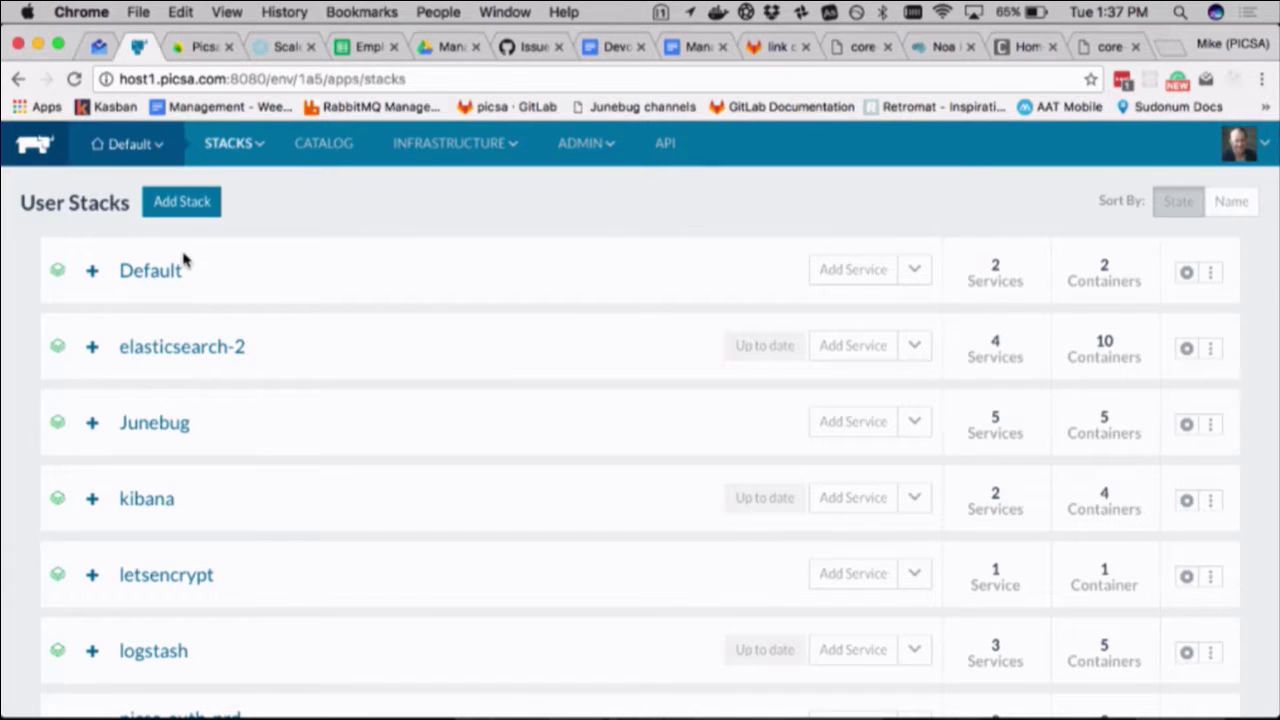
Browse the full catalog and examine the application templates it offers, from Alfresco through Elasticsearch and Etcd.
mouse_move(662, 207)
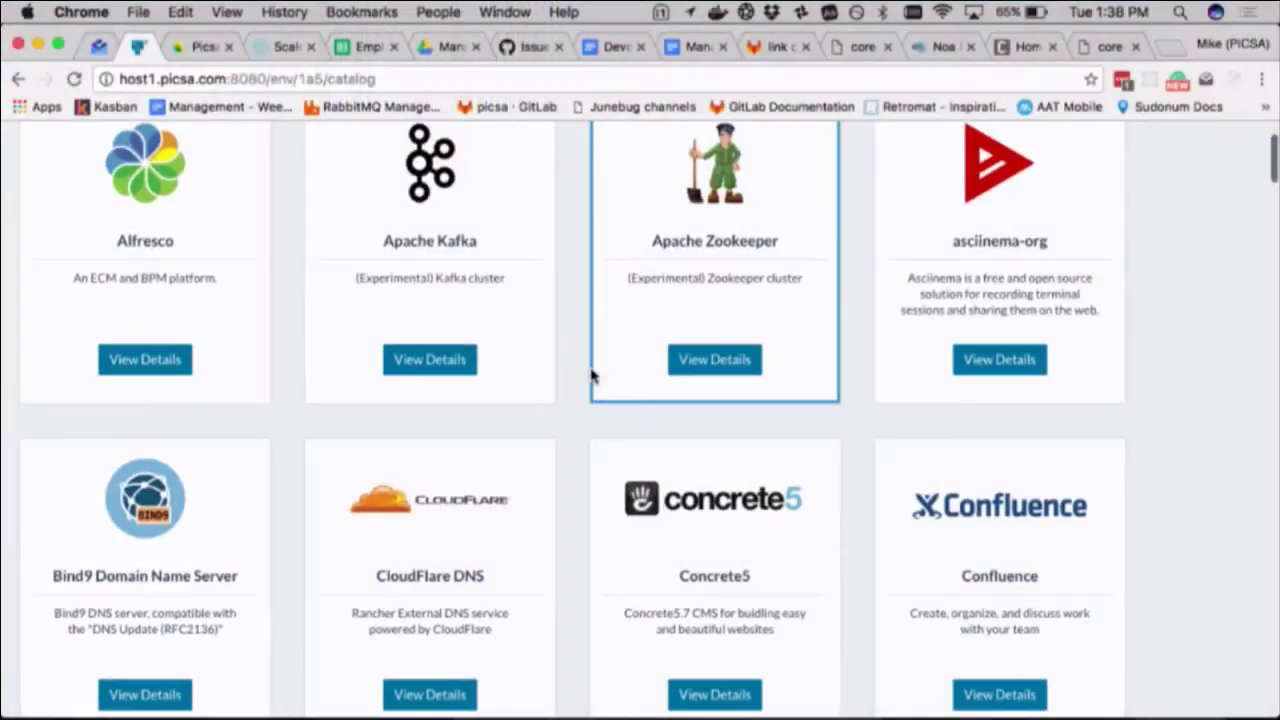
scroll(590, 375, "down", 5)
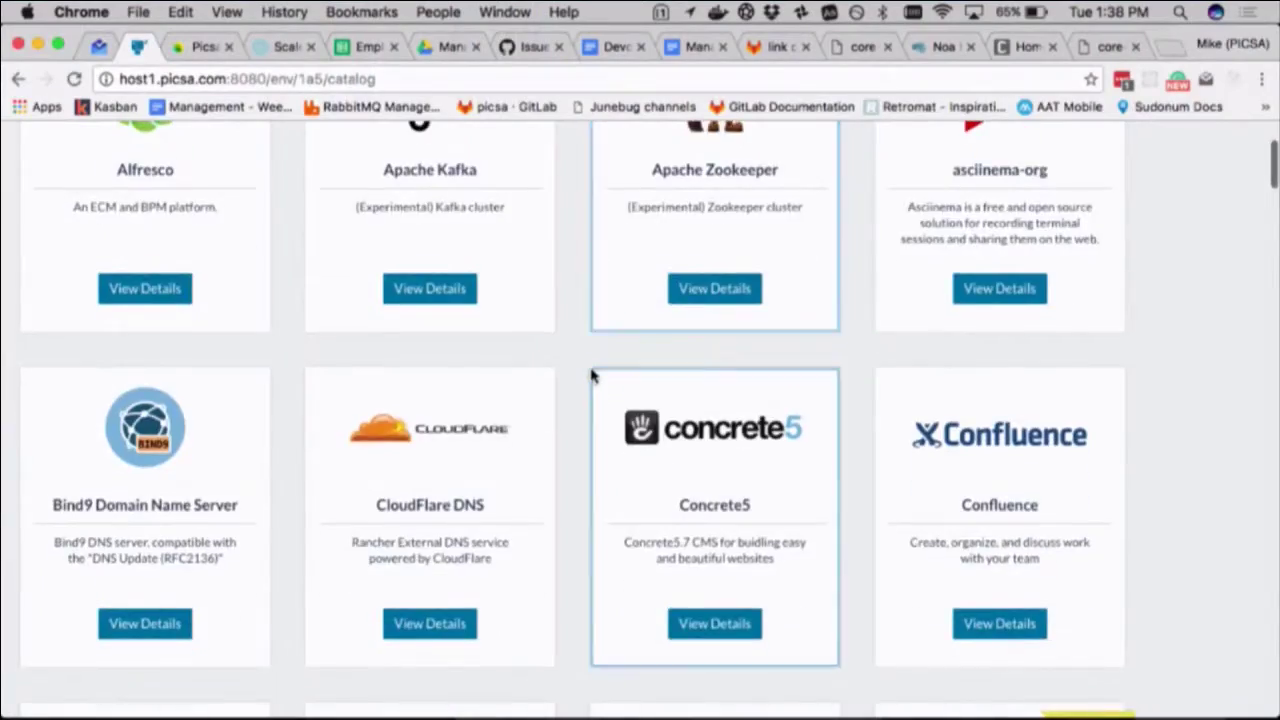
scroll(590, 375, "down", 8)
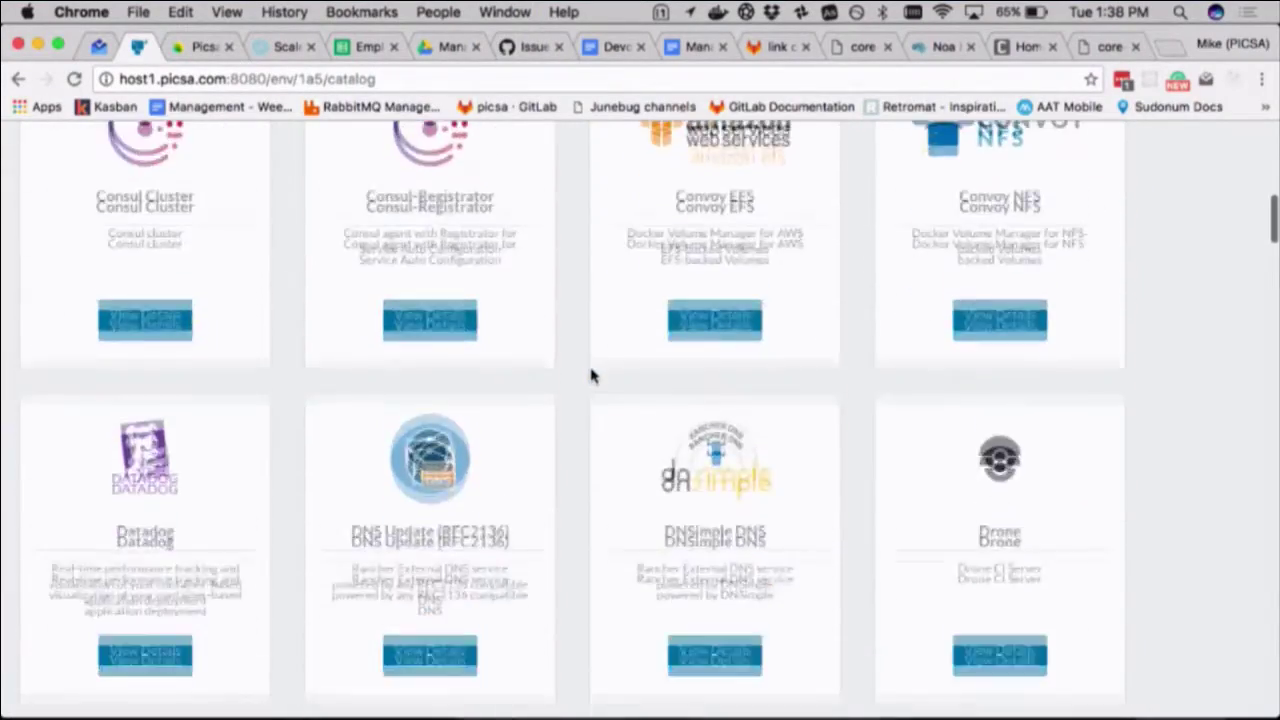
scroll(590, 375, "up", 4)
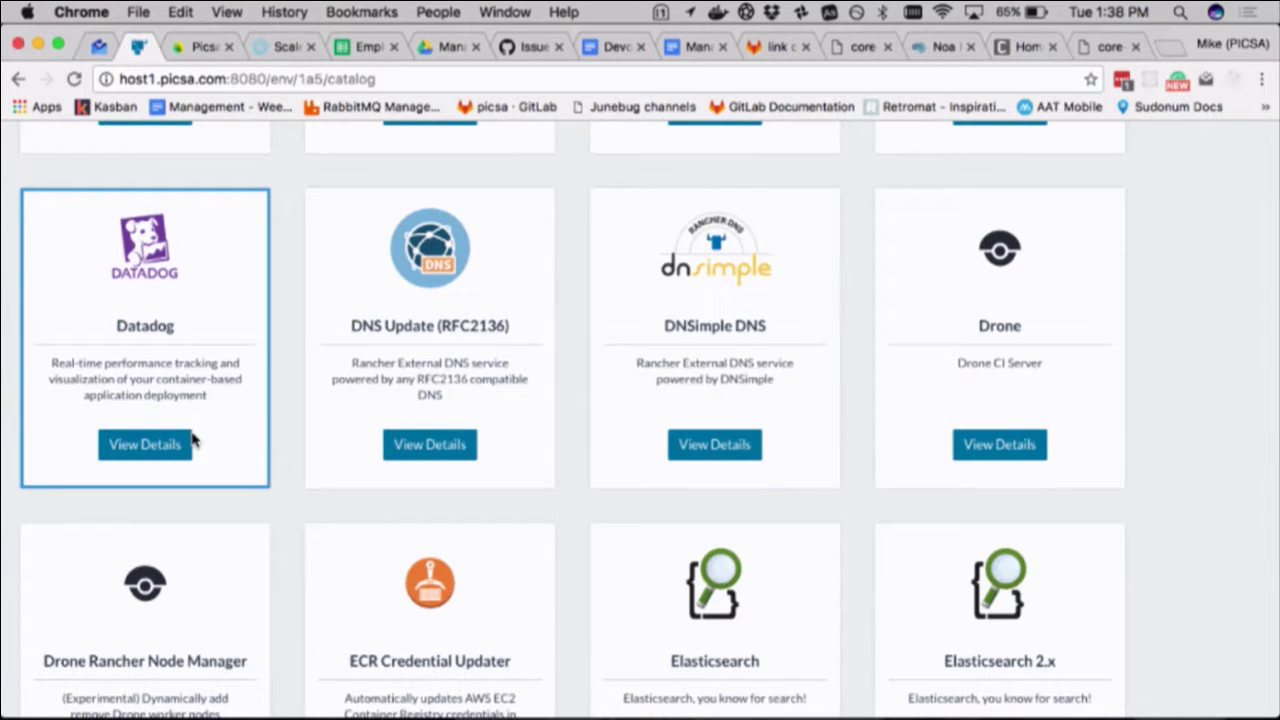
scroll(193, 435, "down", 2)
scroll(193, 435, "down", 3)
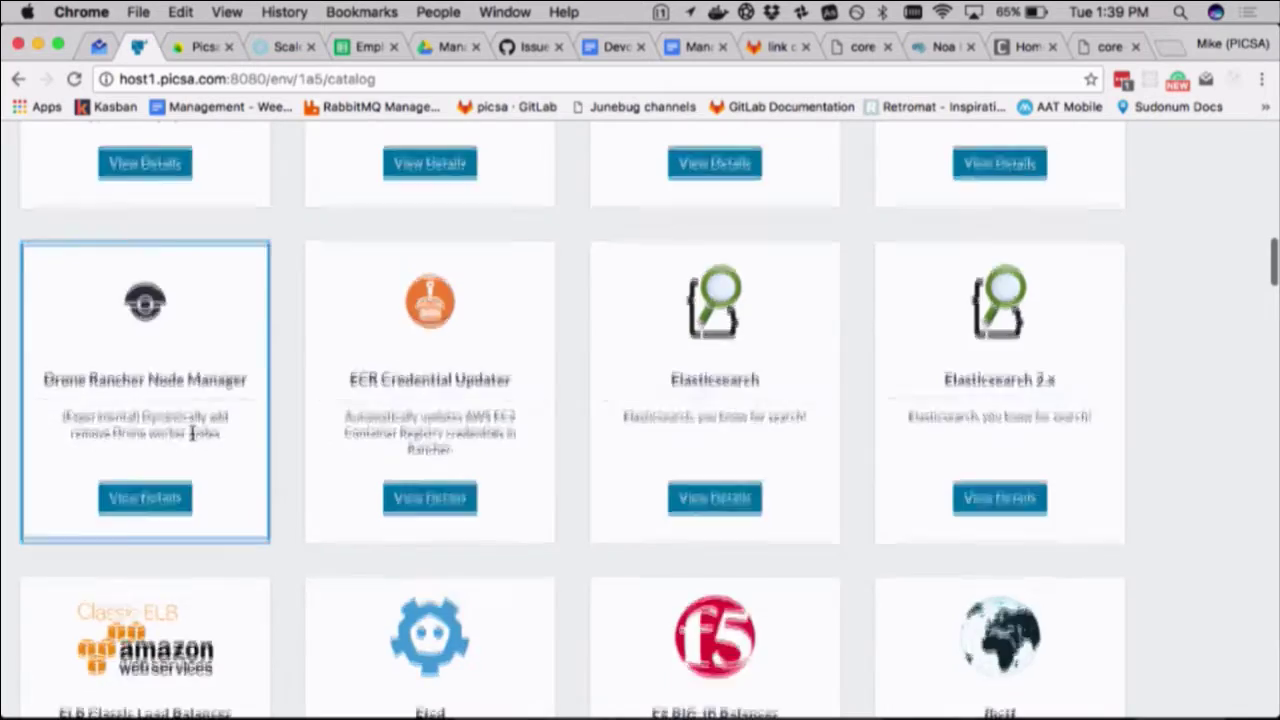
scroll(193, 437, "up", 1)
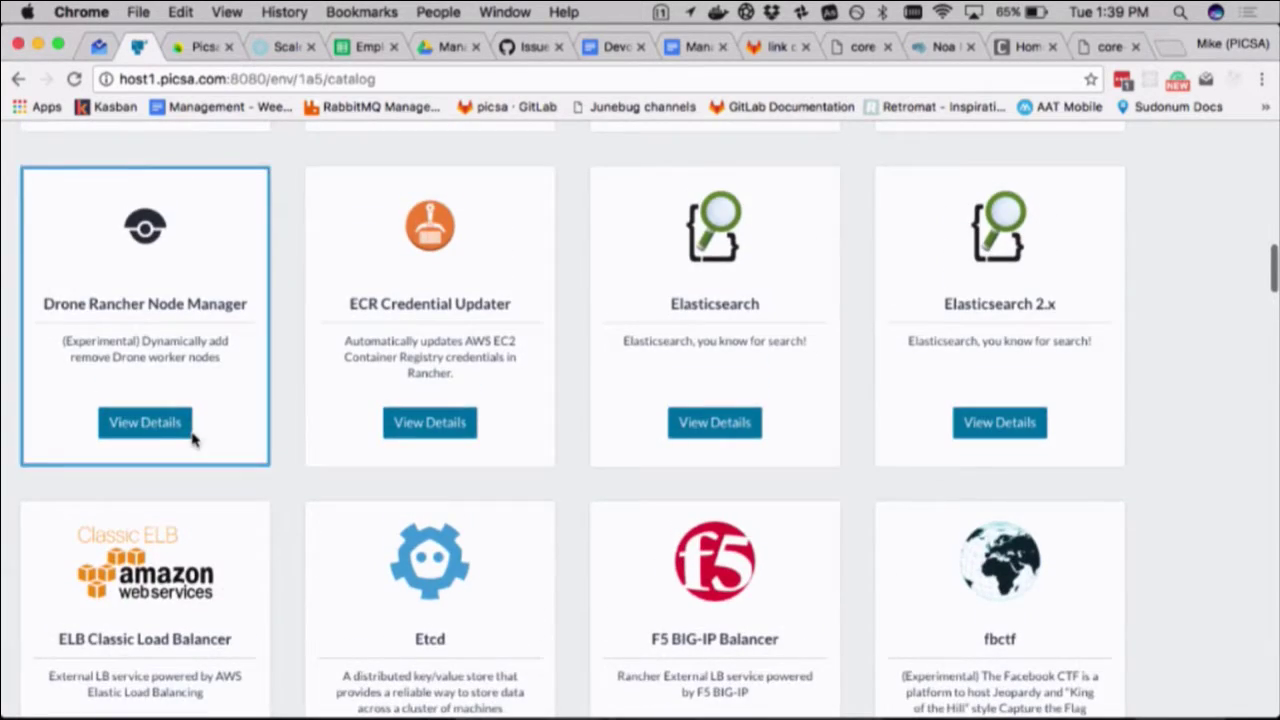
scroll(193, 437, "up", 3)
scroll(193, 437, "up", 10)
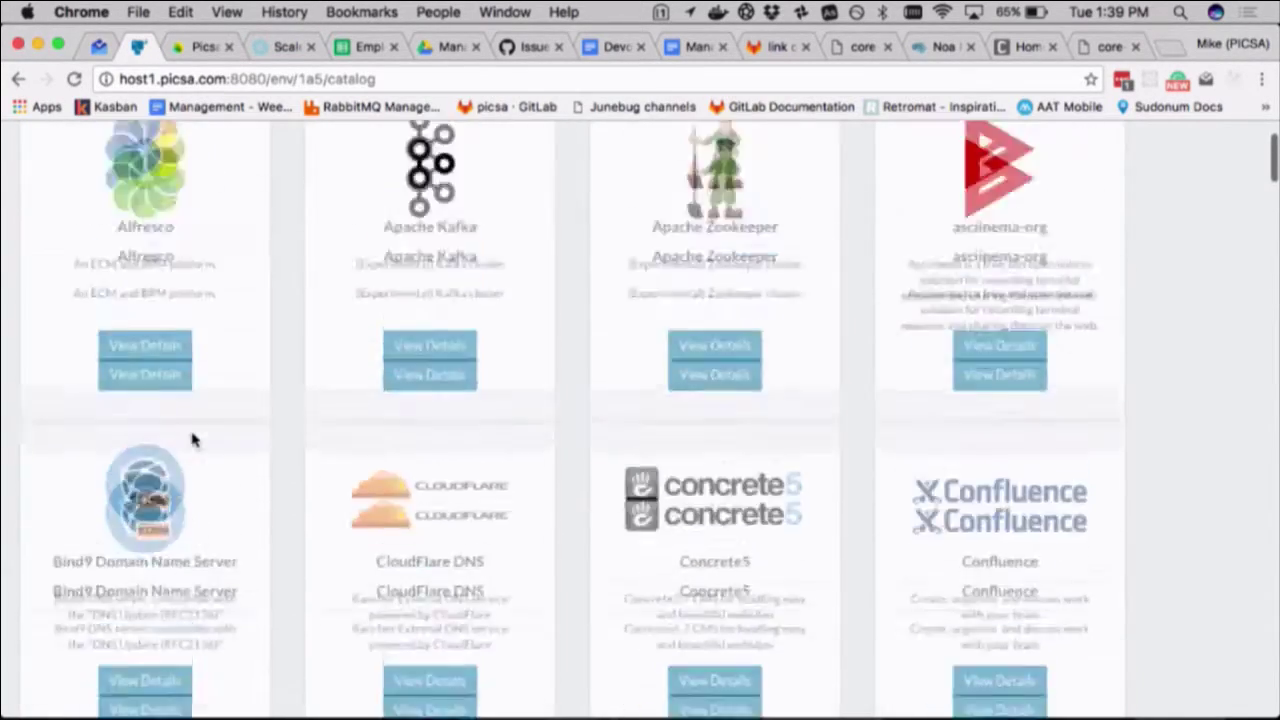
Open the elasticsearch-2 stack from the user stacks and examine its docker-compose.yml and rancher-compose.yml configuration.
mouse_move(233, 140)
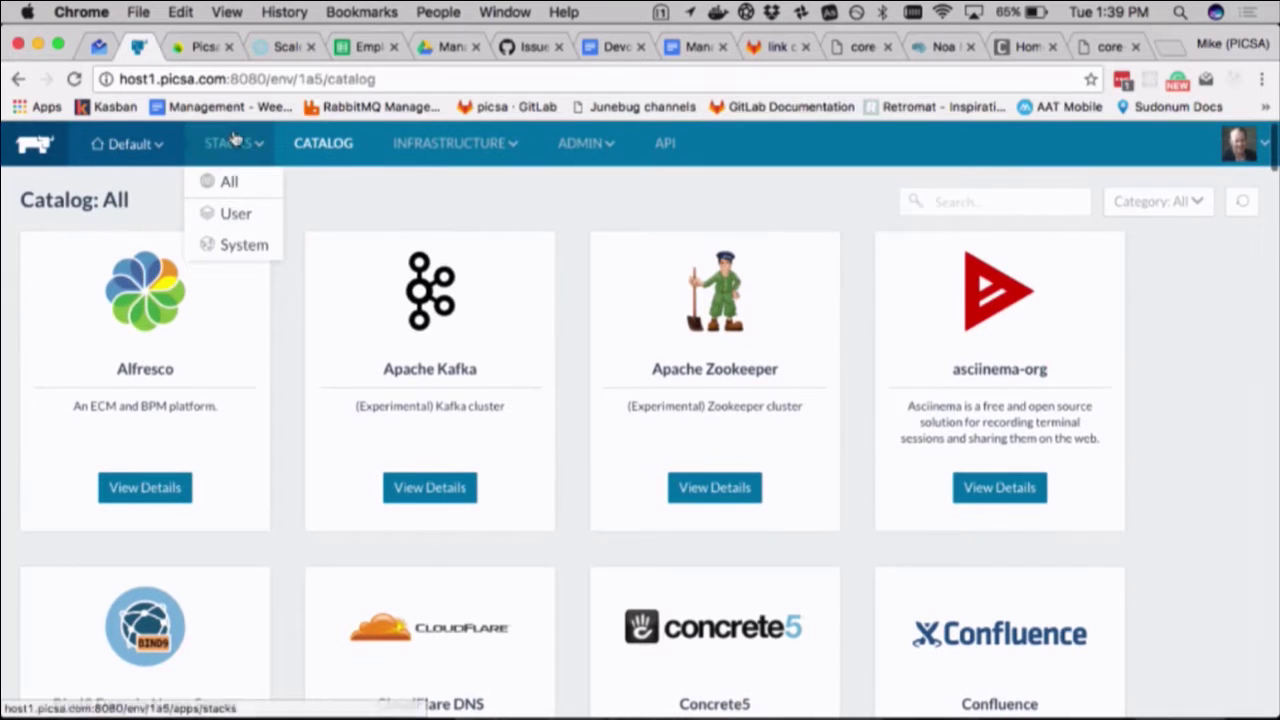
left_click(233, 213)
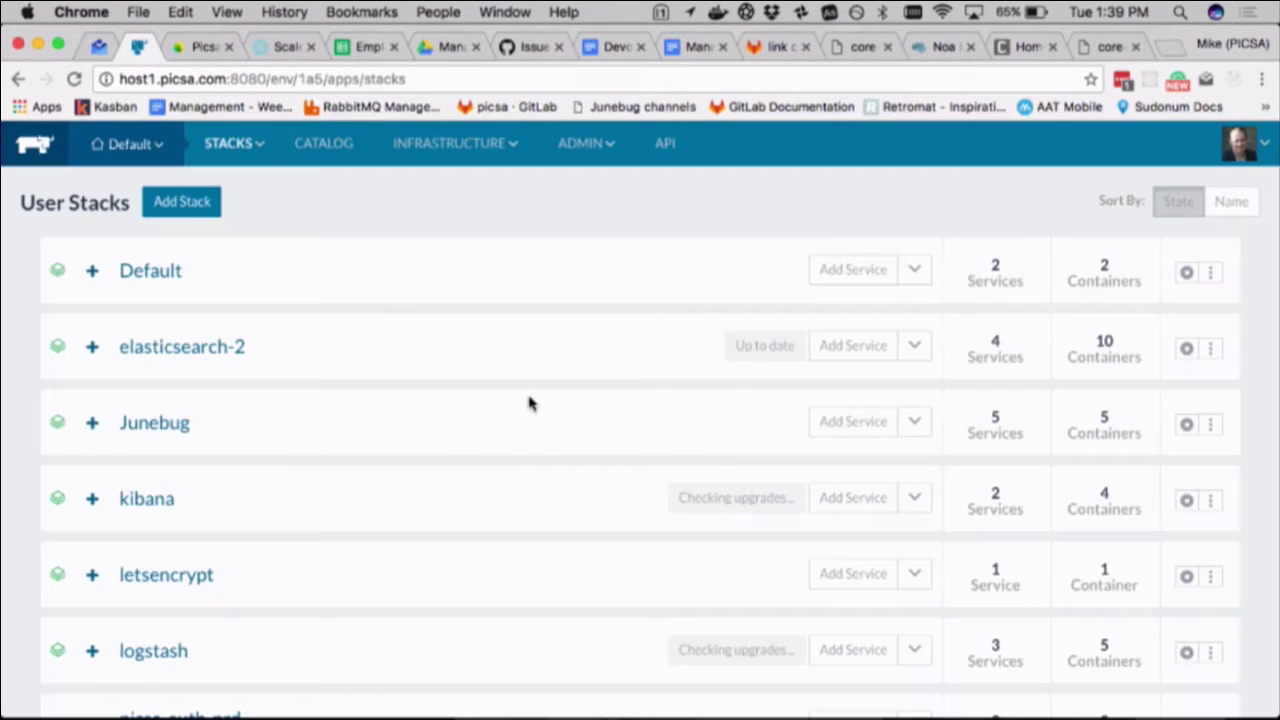
left_click(228, 356)
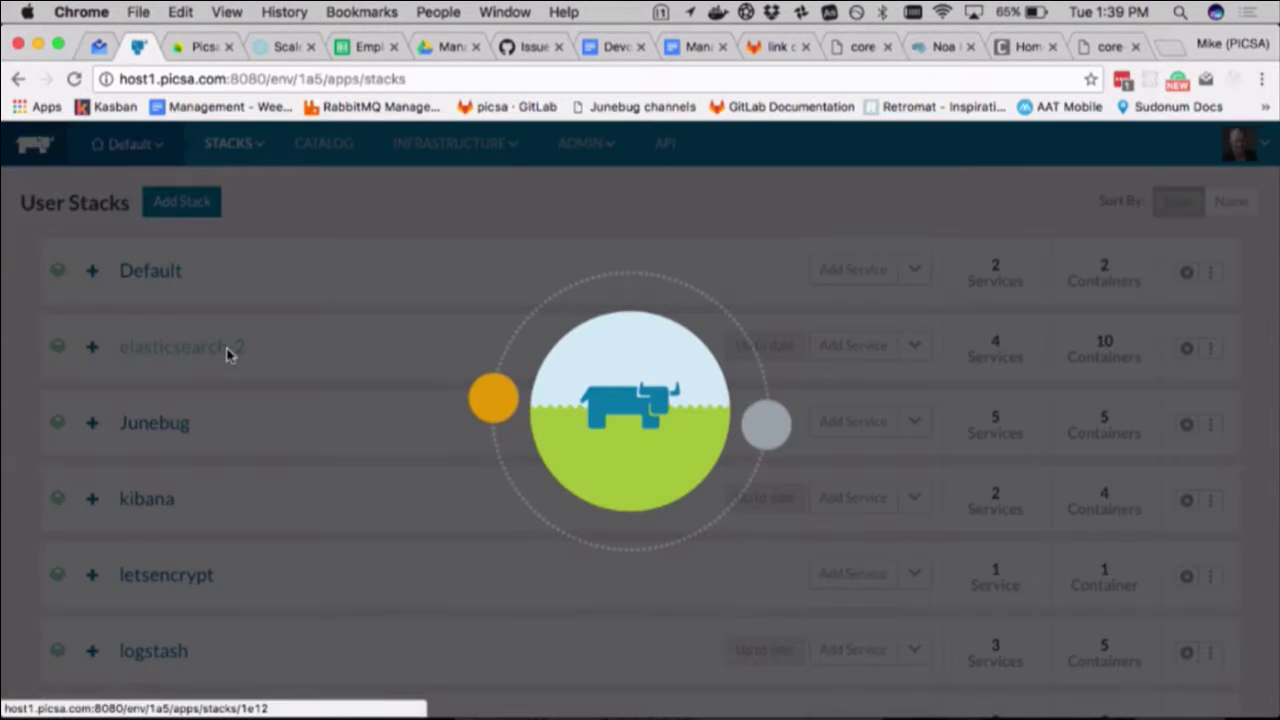
left_click(1240, 201)
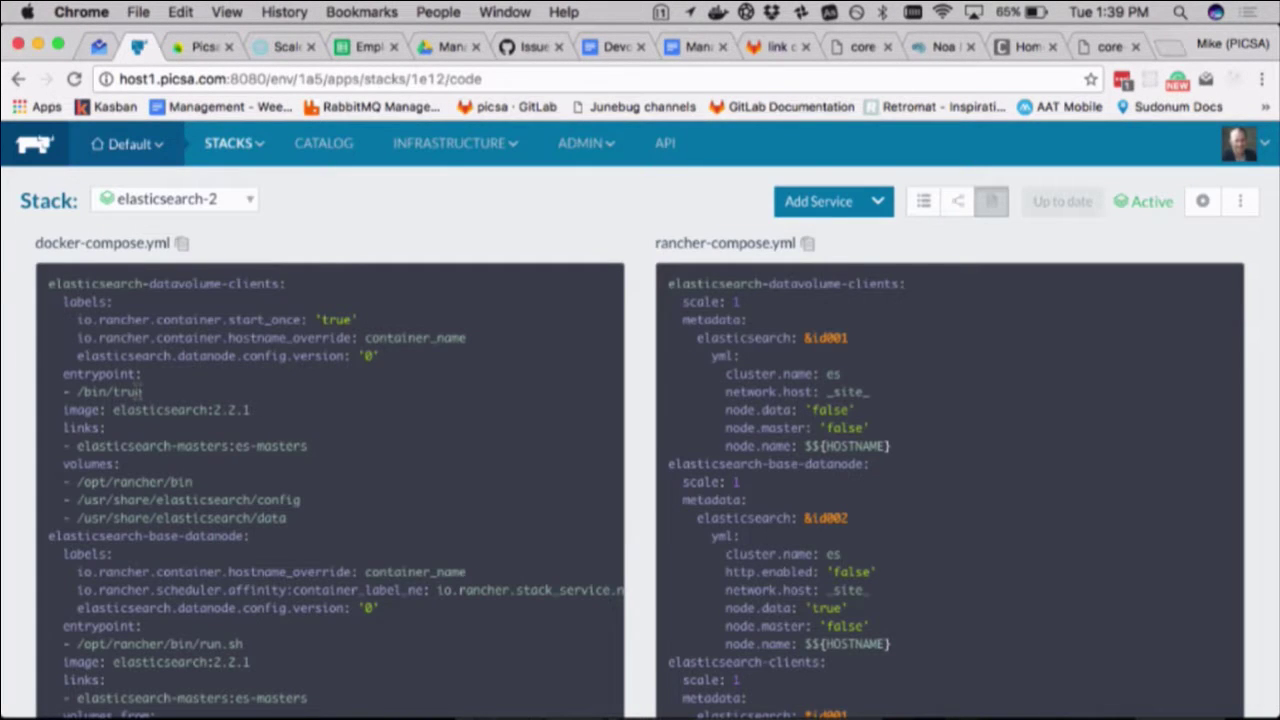
scroll(140, 392, "down", 10)
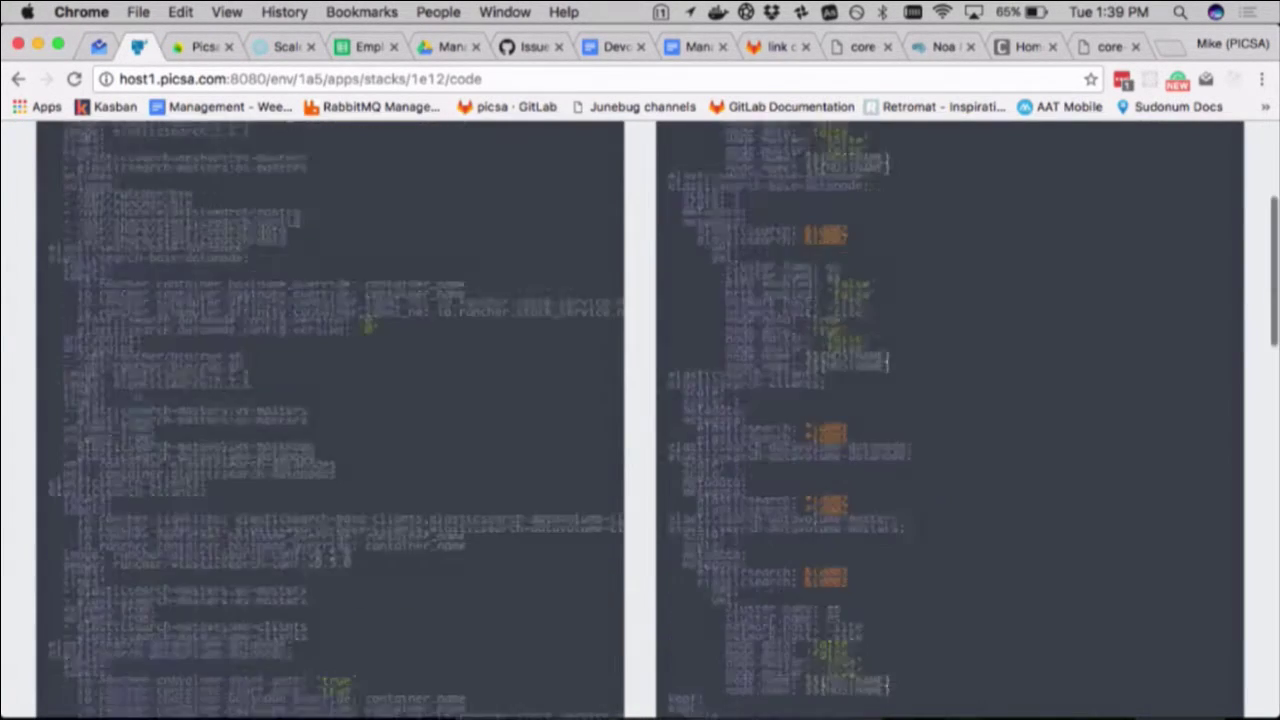
scroll(136, 396, "down", 1)
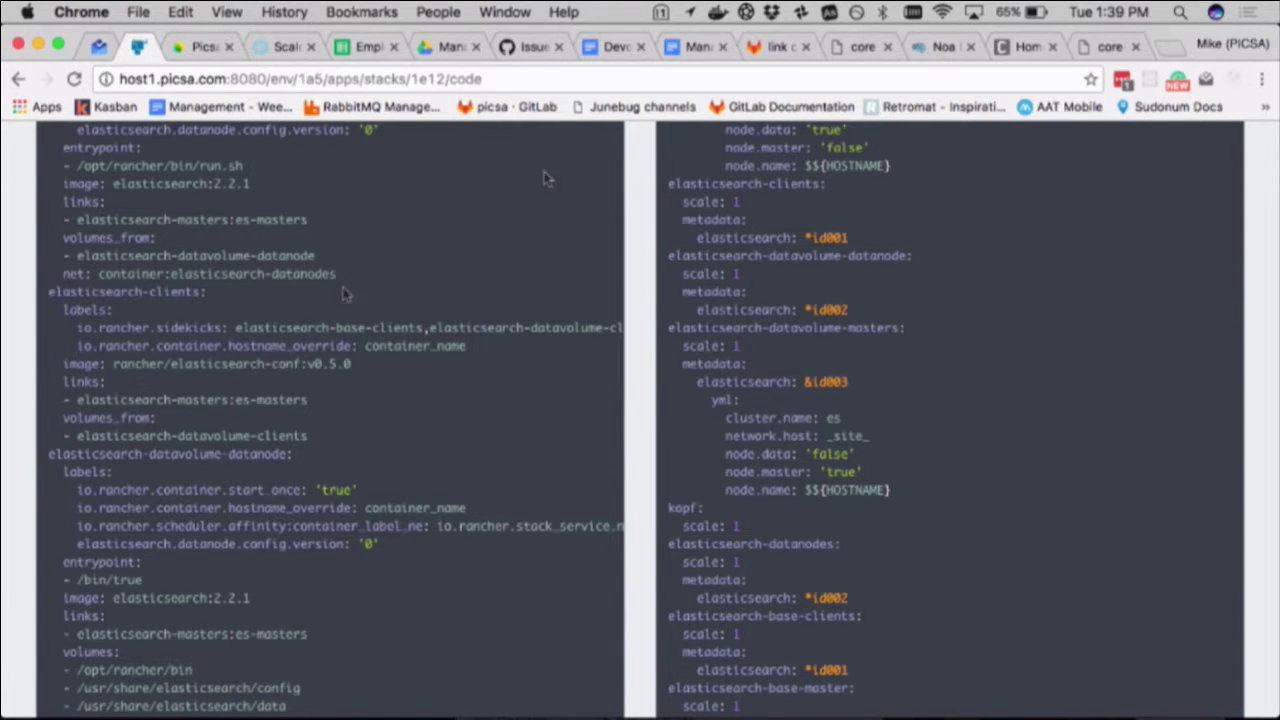
scroll(1071, 200, "up", 10)
View the elasticsearch-2 stack in the API, examine its links, actions and compose data, and return to the stack page.
left_click(1242, 203)
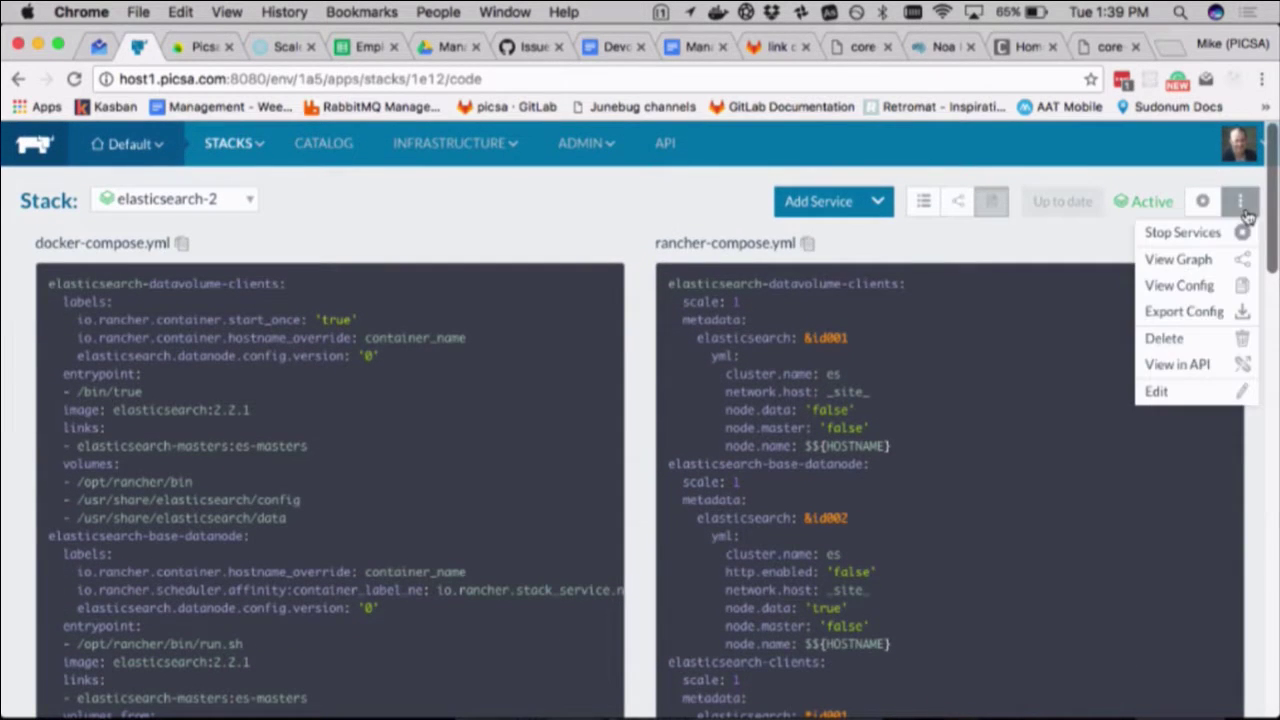
left_click(1195, 364)
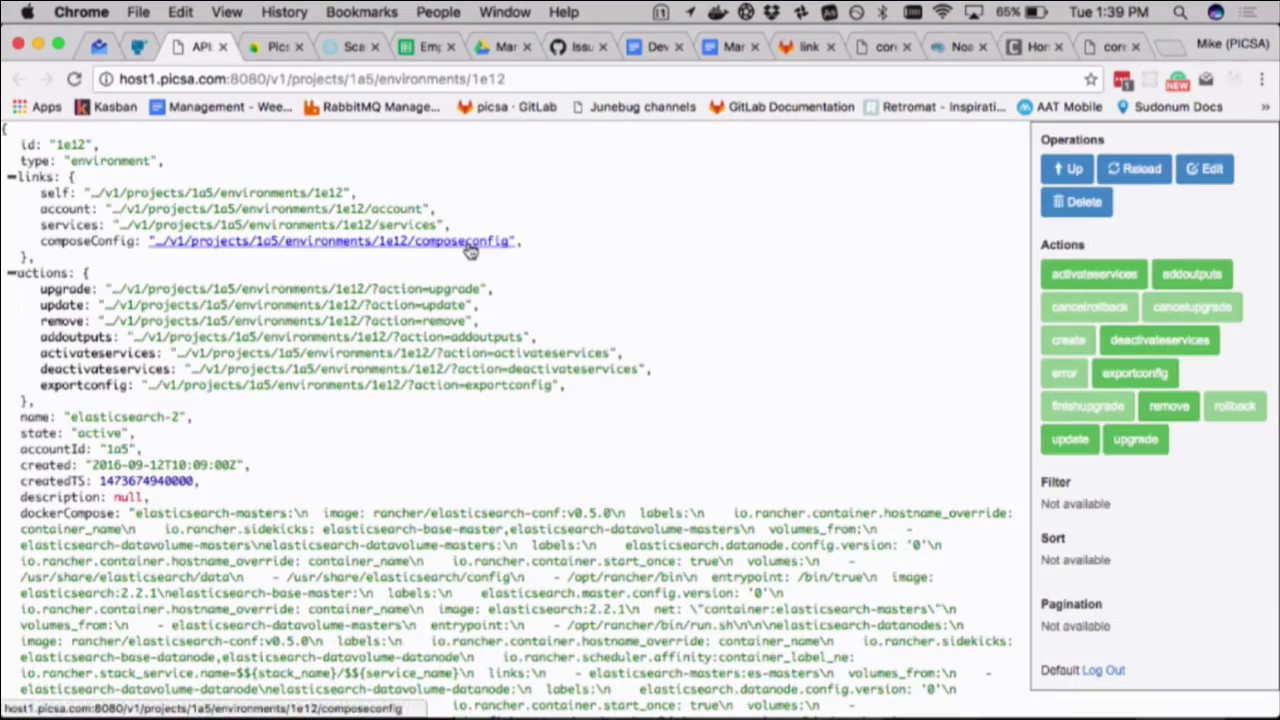
scroll(446, 457, "down", 5)
scroll(446, 457, "down", 5)
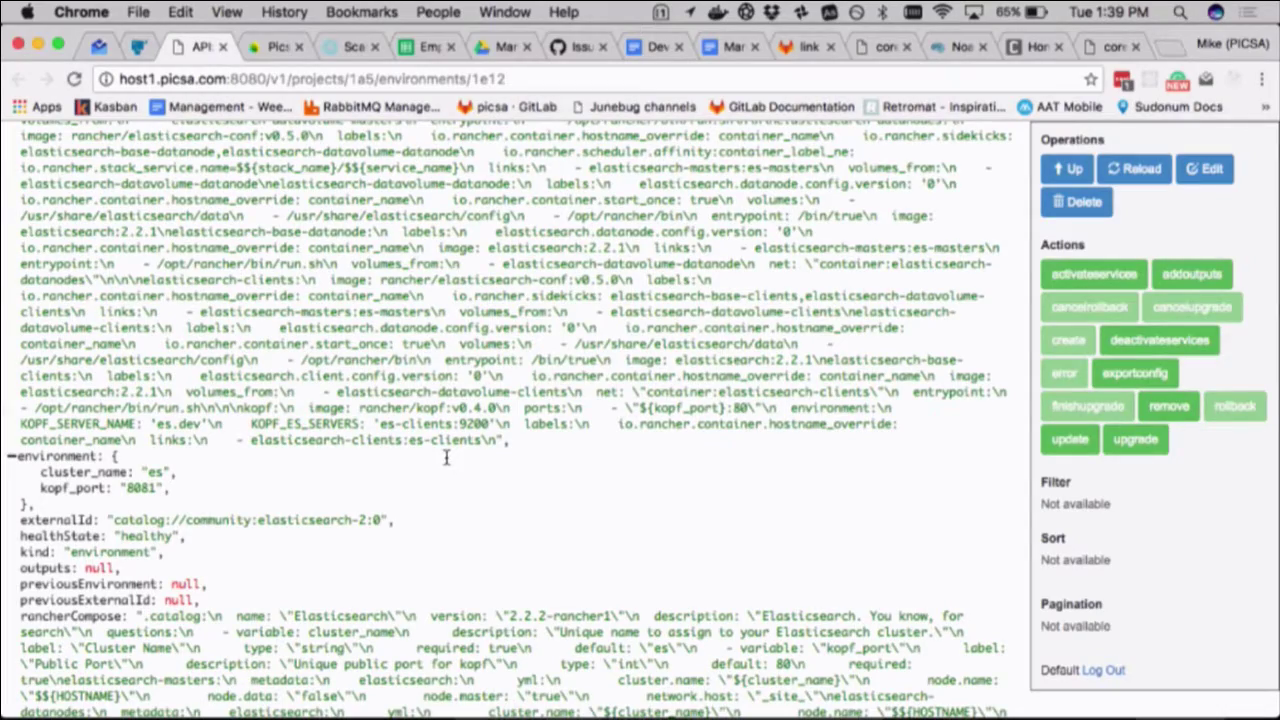
scroll(446, 457, "up", 10)
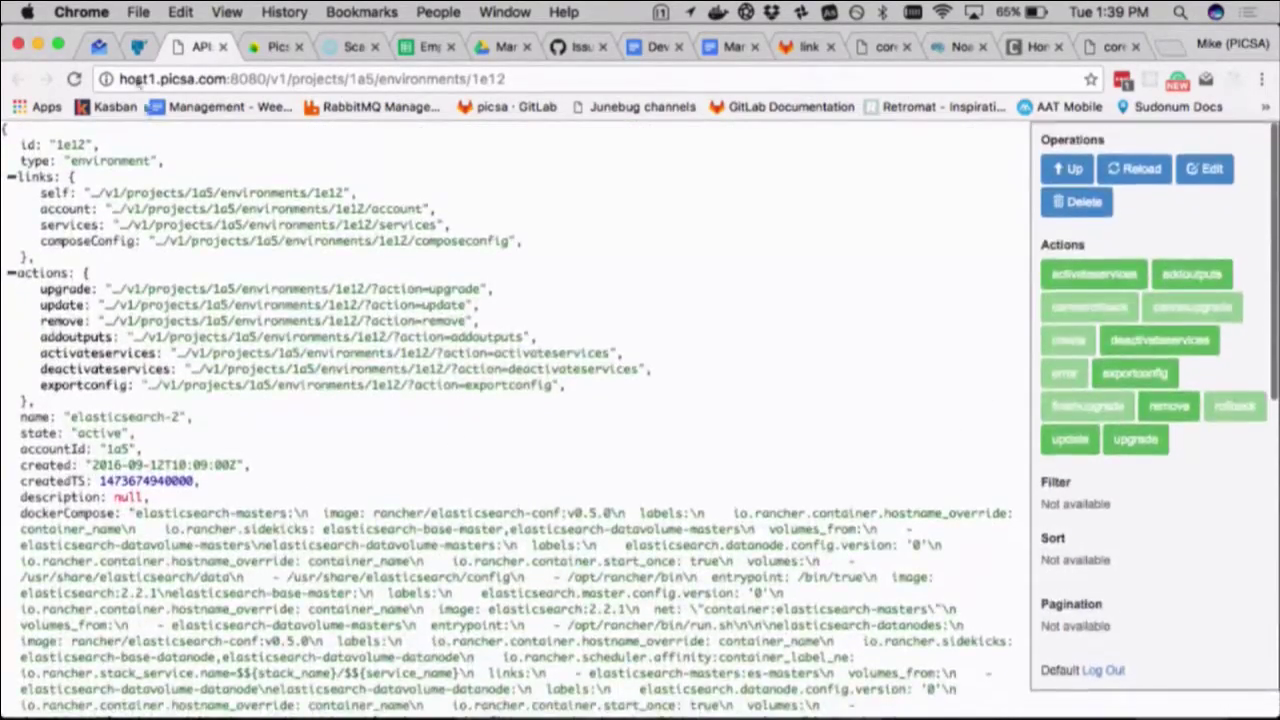
left_click(140, 46)
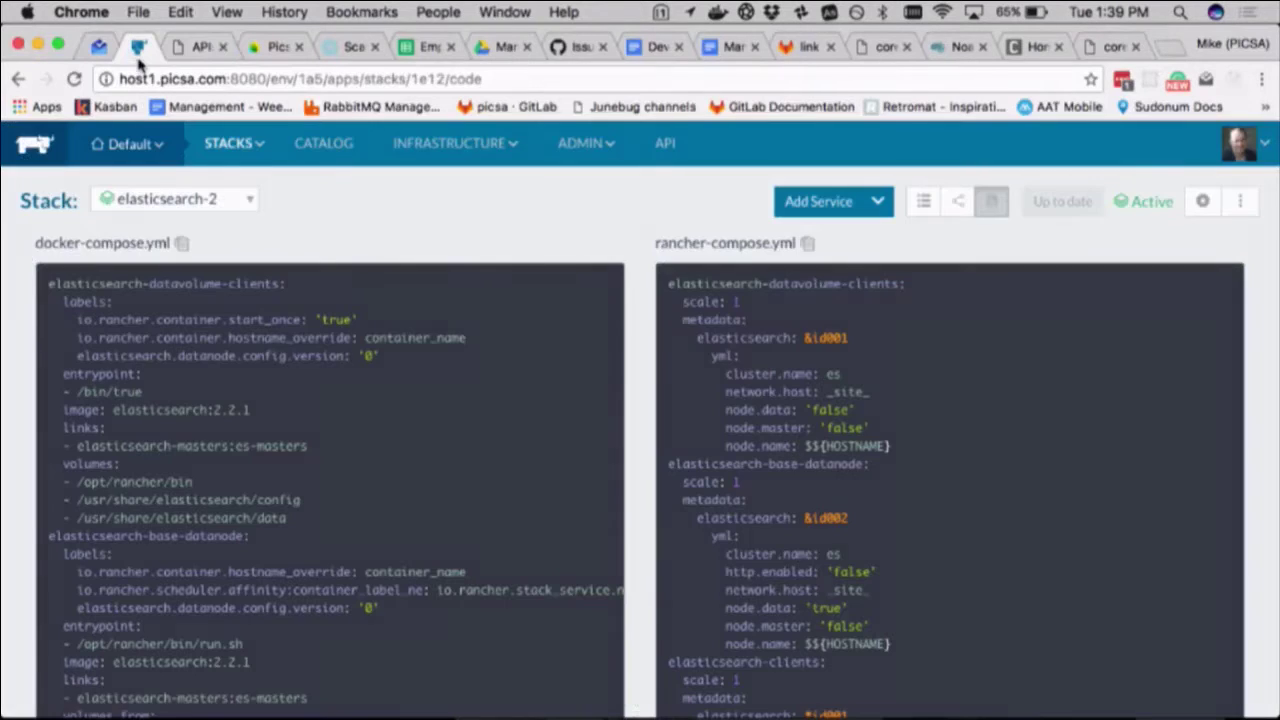
Look over the administration and infrastructure options, return to the user stacks and open the letsencrypt stack.
mouse_move(567, 148)
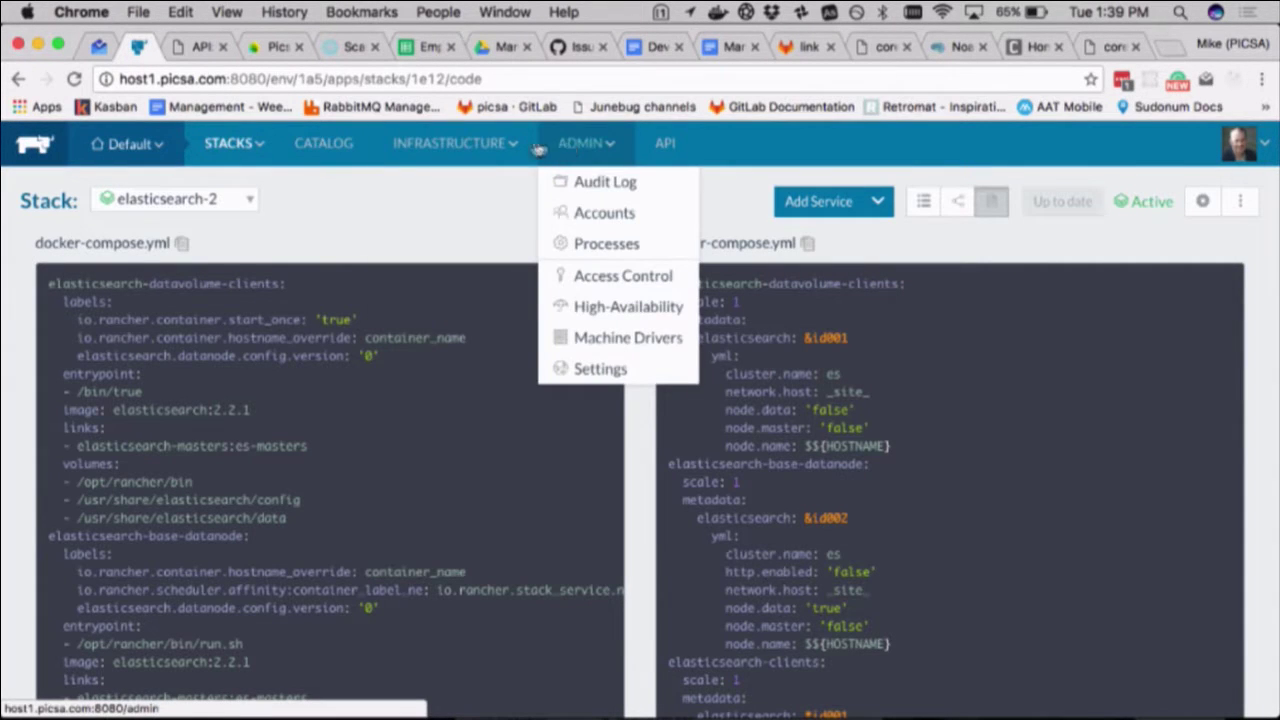
mouse_move(500, 143)
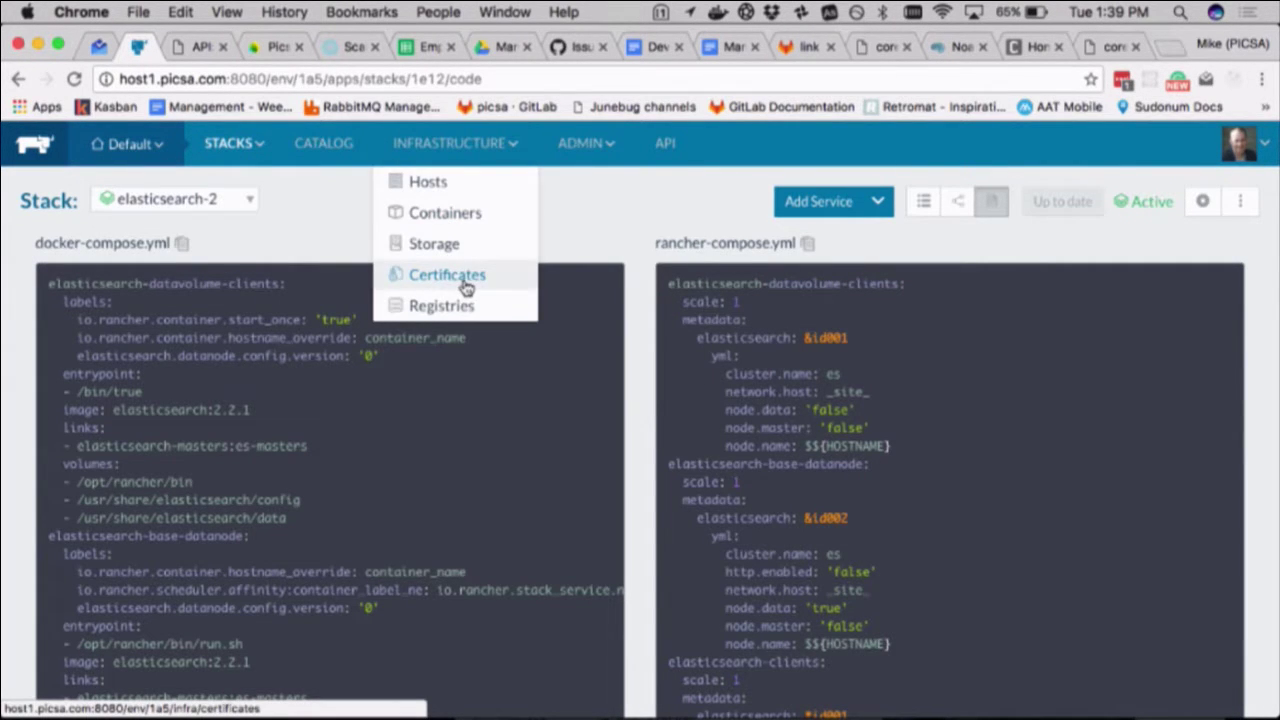
mouse_move(262, 143)
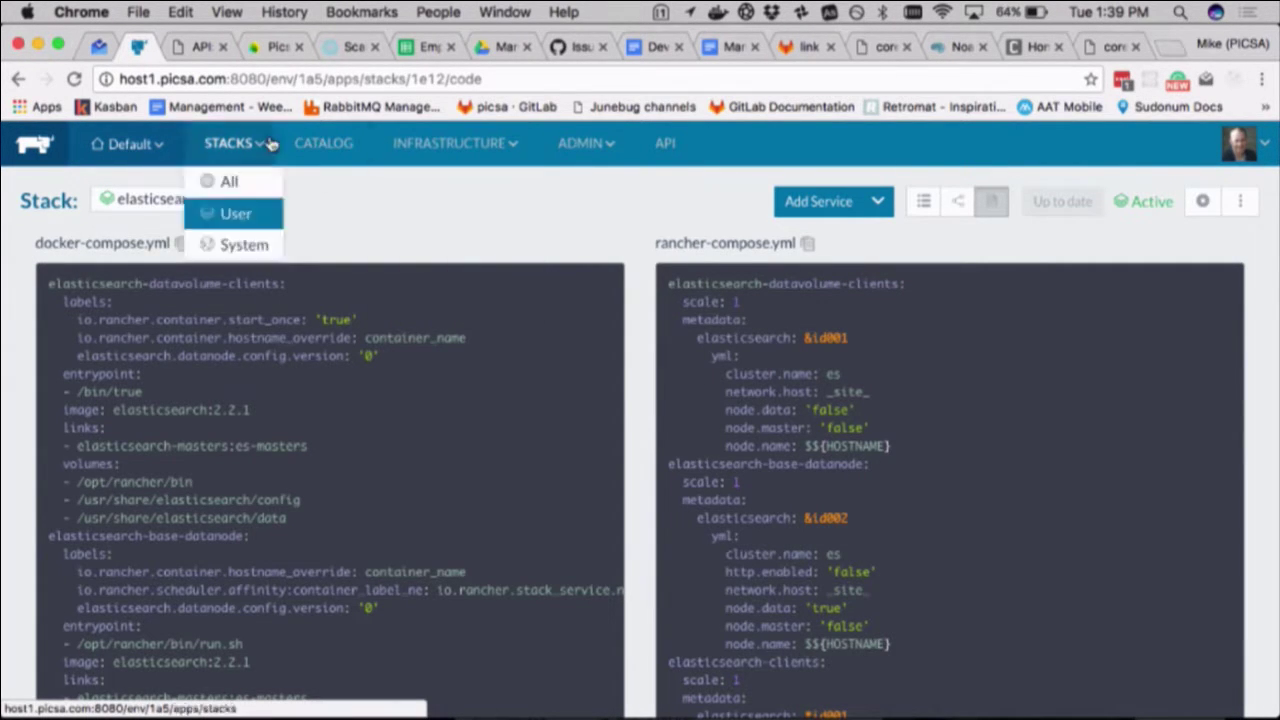
left_click(228, 213)
scroll(293, 323, "down", 5)
scroll(293, 323, "down", 2)
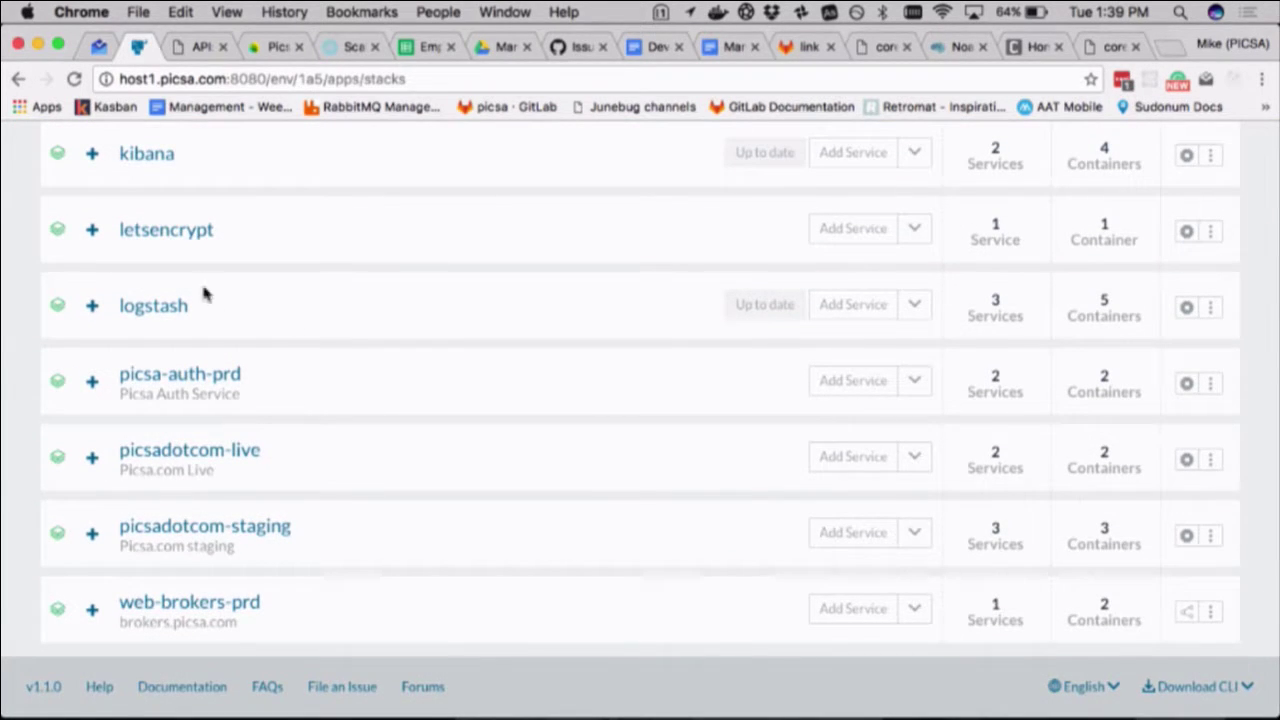
scroll(205, 268, "up", 1)
left_click(196, 255)
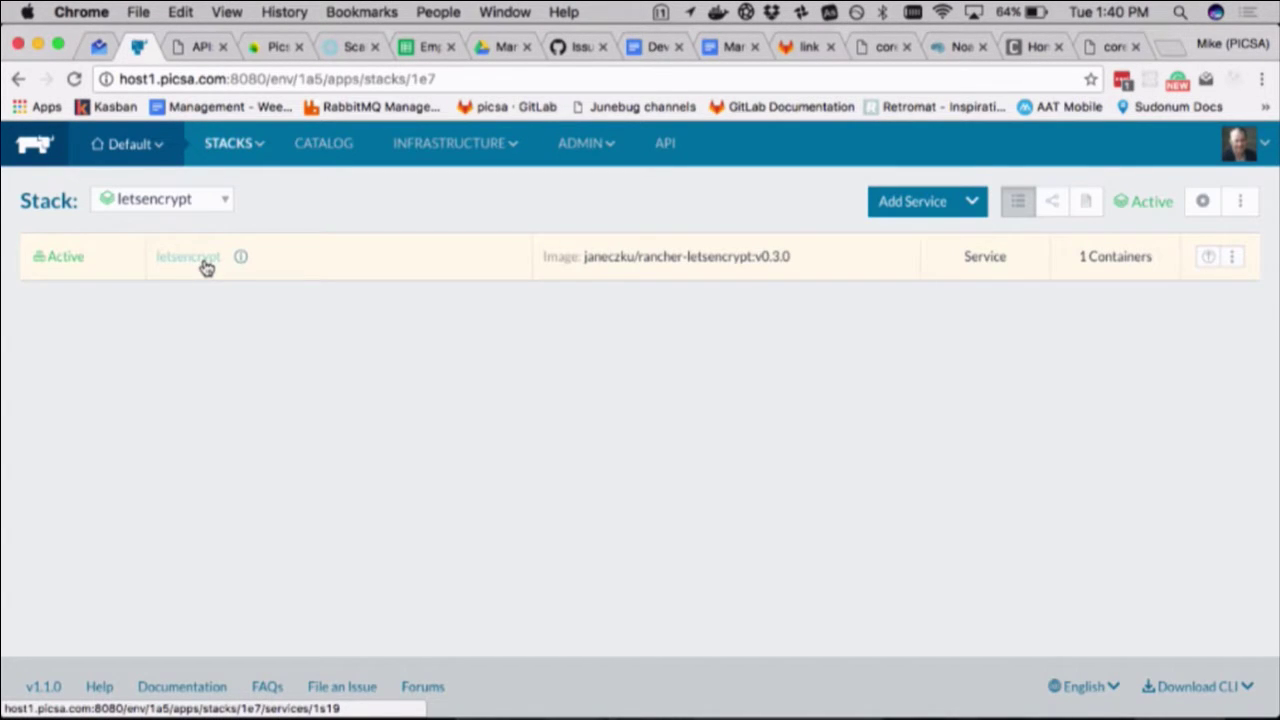
left_click(1231, 257)
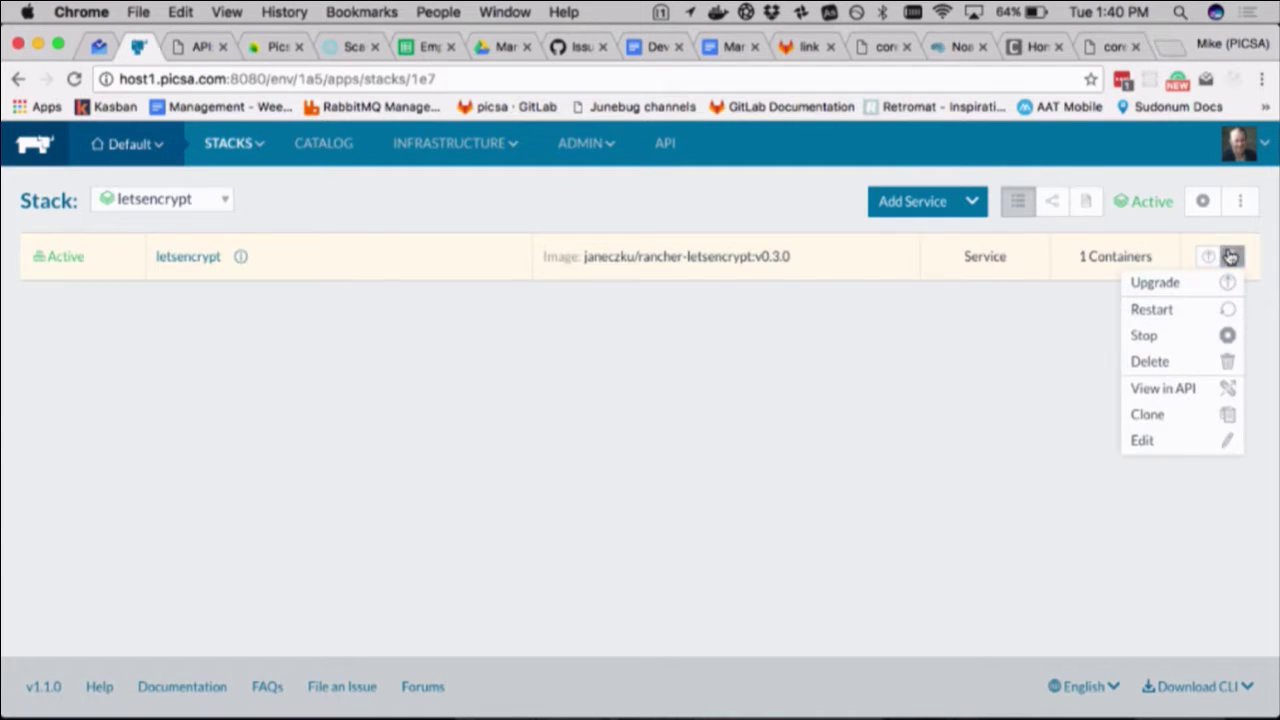
left_click(1177, 441)
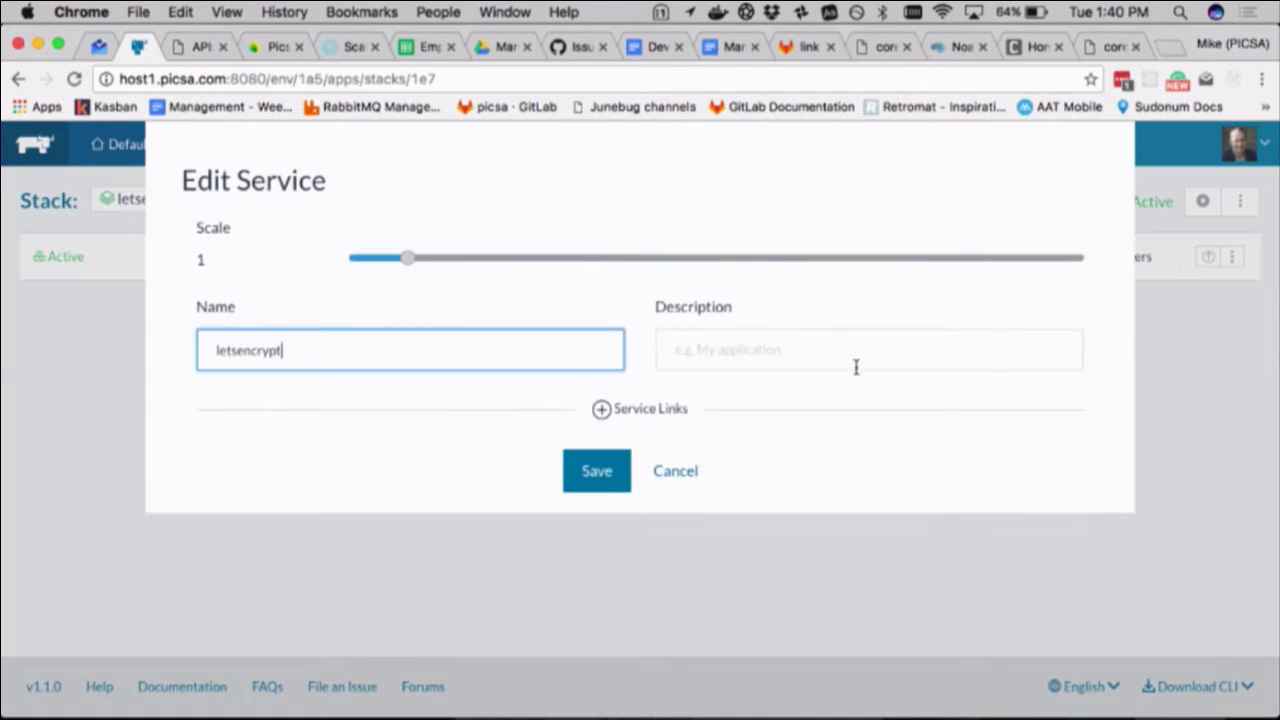
left_click(684, 480)
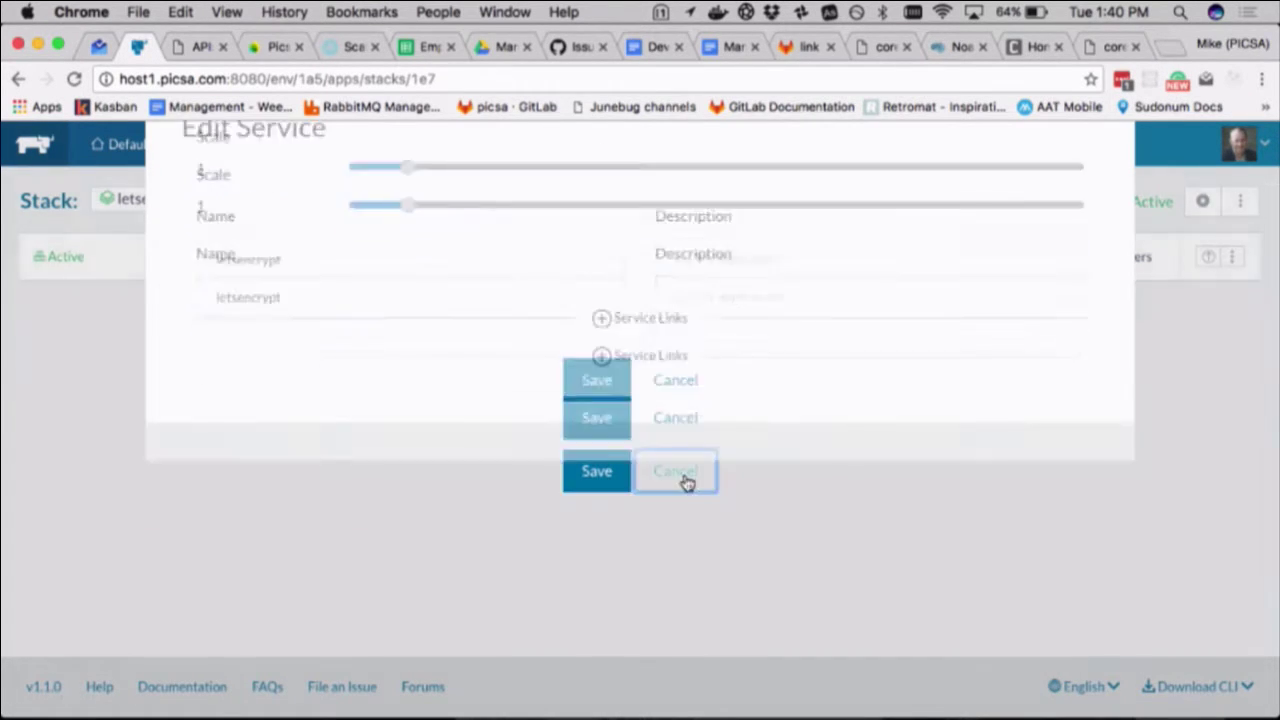
Open the upgrade settings of the letsencrypt service and inspect its environment variables, especially the DOMAINS list.
left_click(1207, 257)
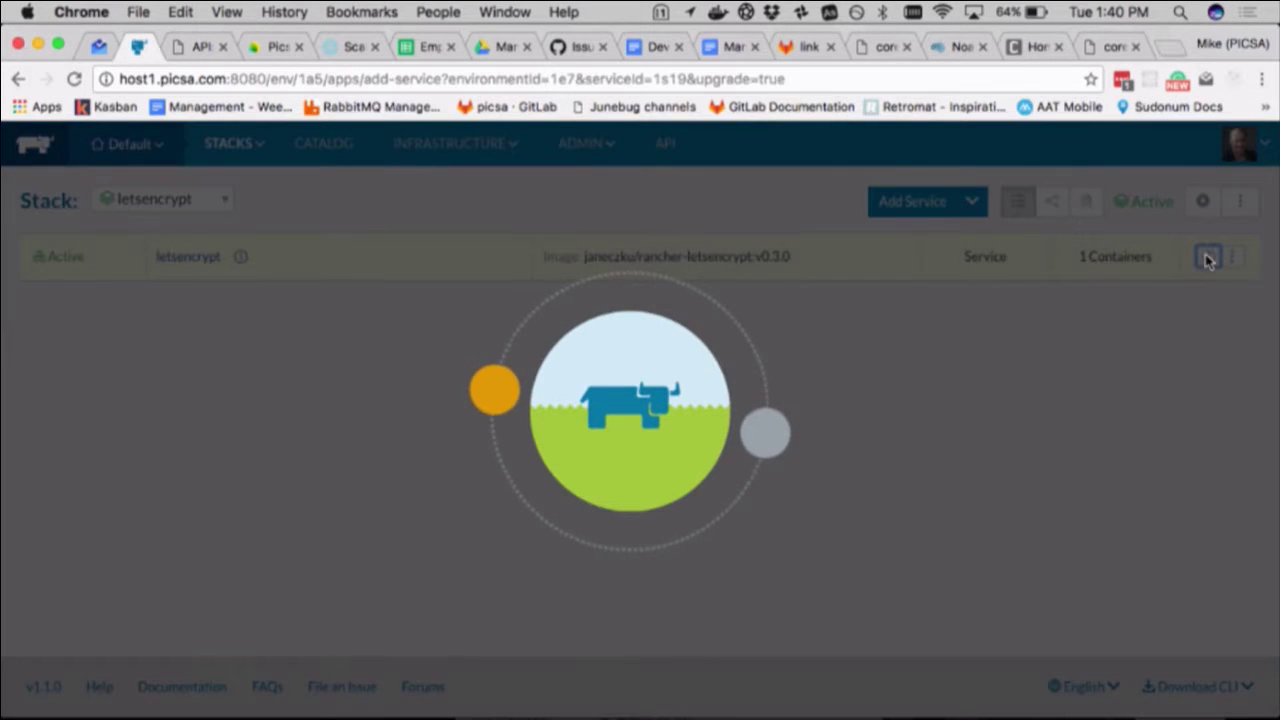
scroll(655, 556, "down", 3)
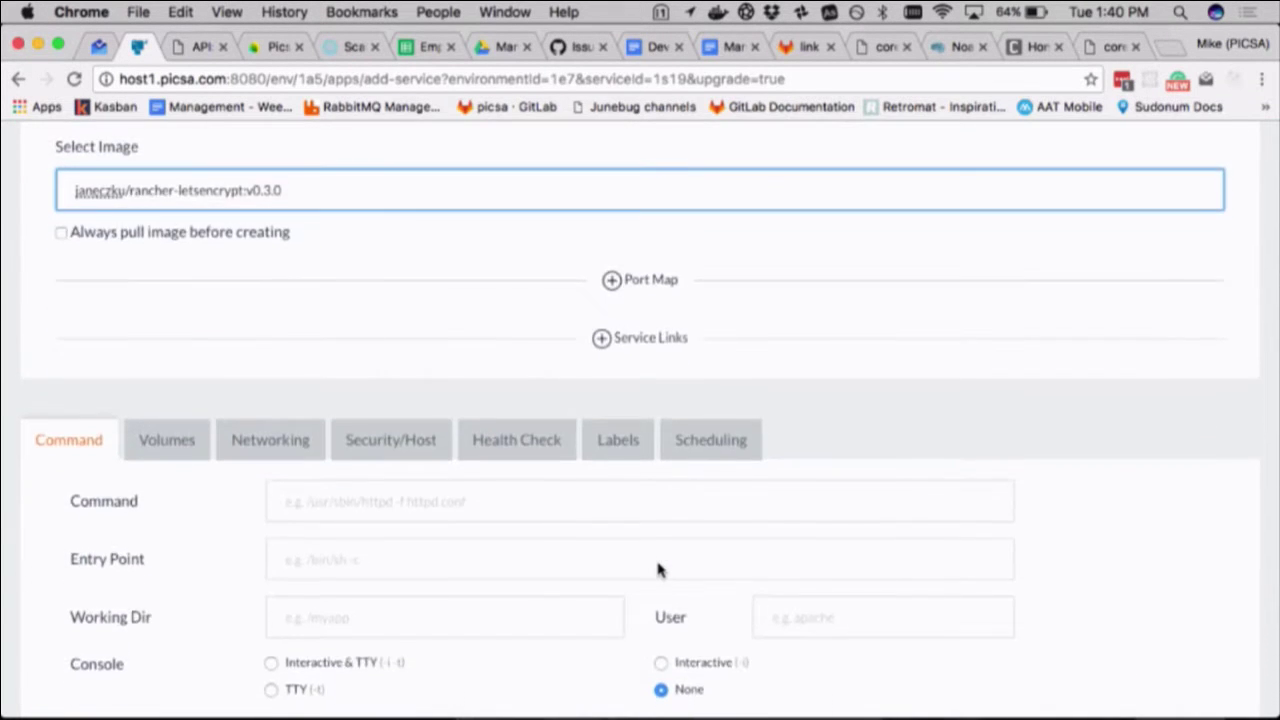
scroll(657, 569, "down", 10)
left_click(719, 531)
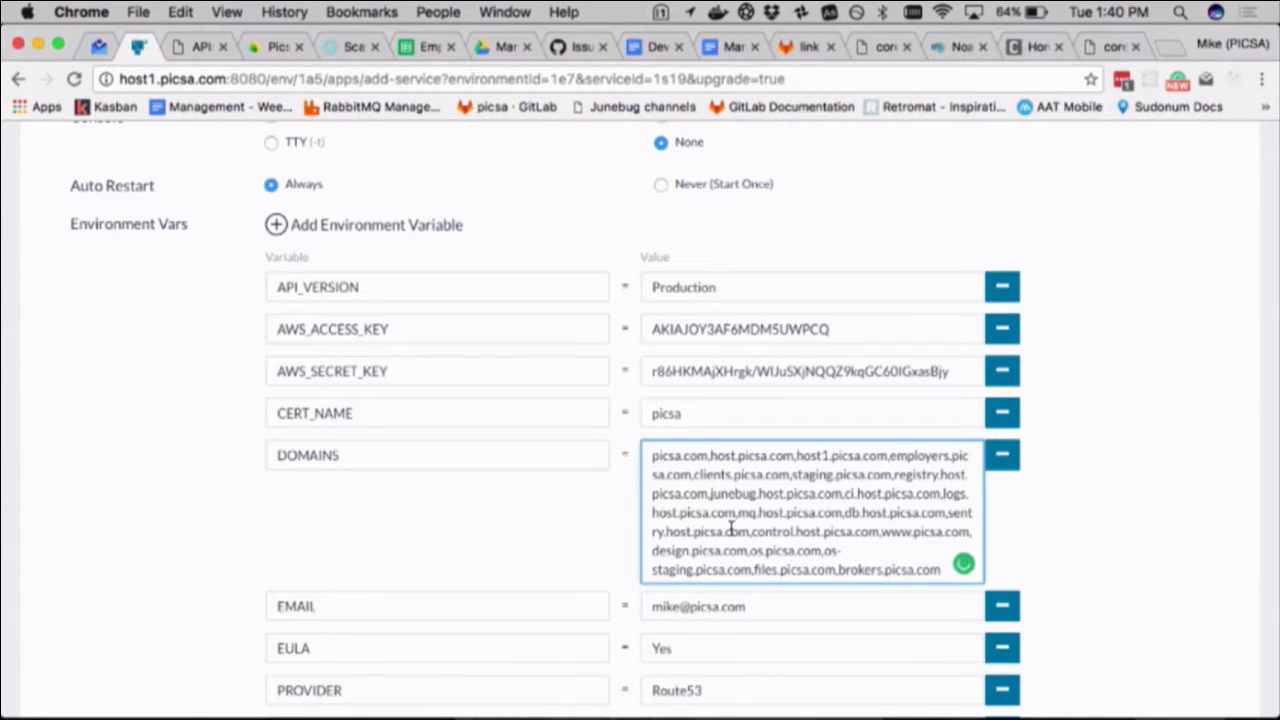
scroll(731, 529, "up", 15)
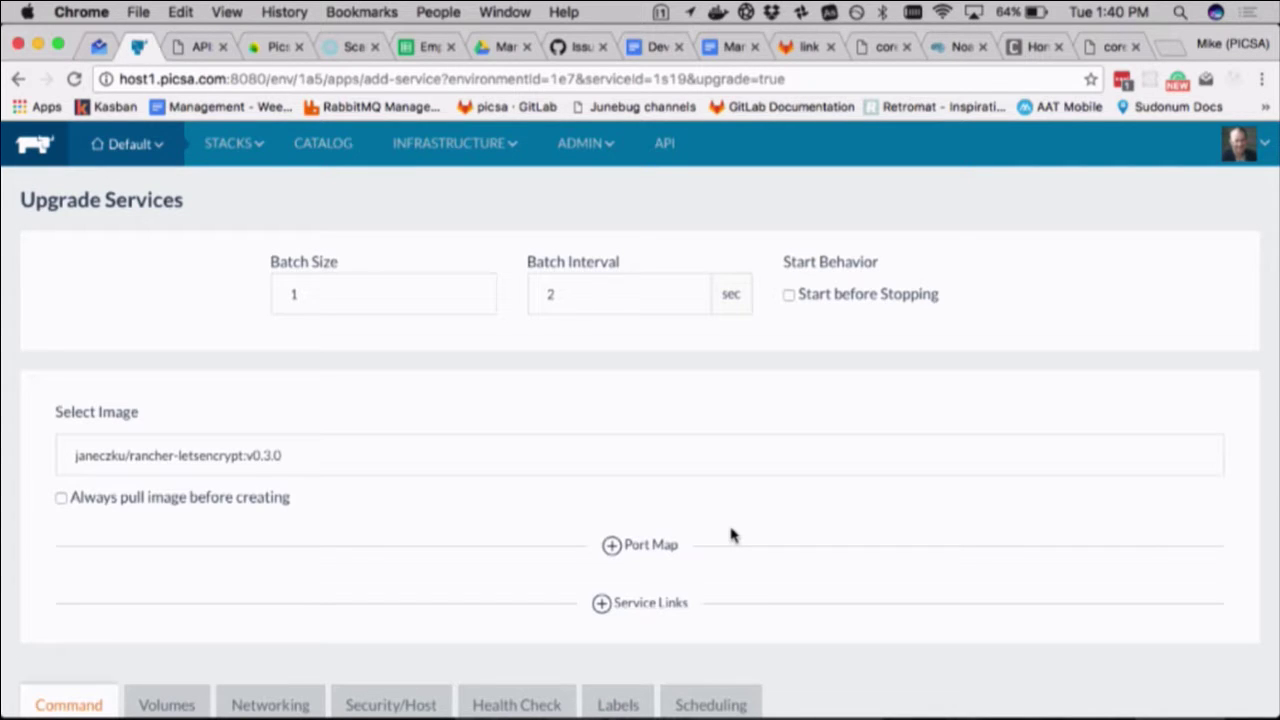
scroll(730, 535, "down", 3)
scroll(730, 535, "up", 3)
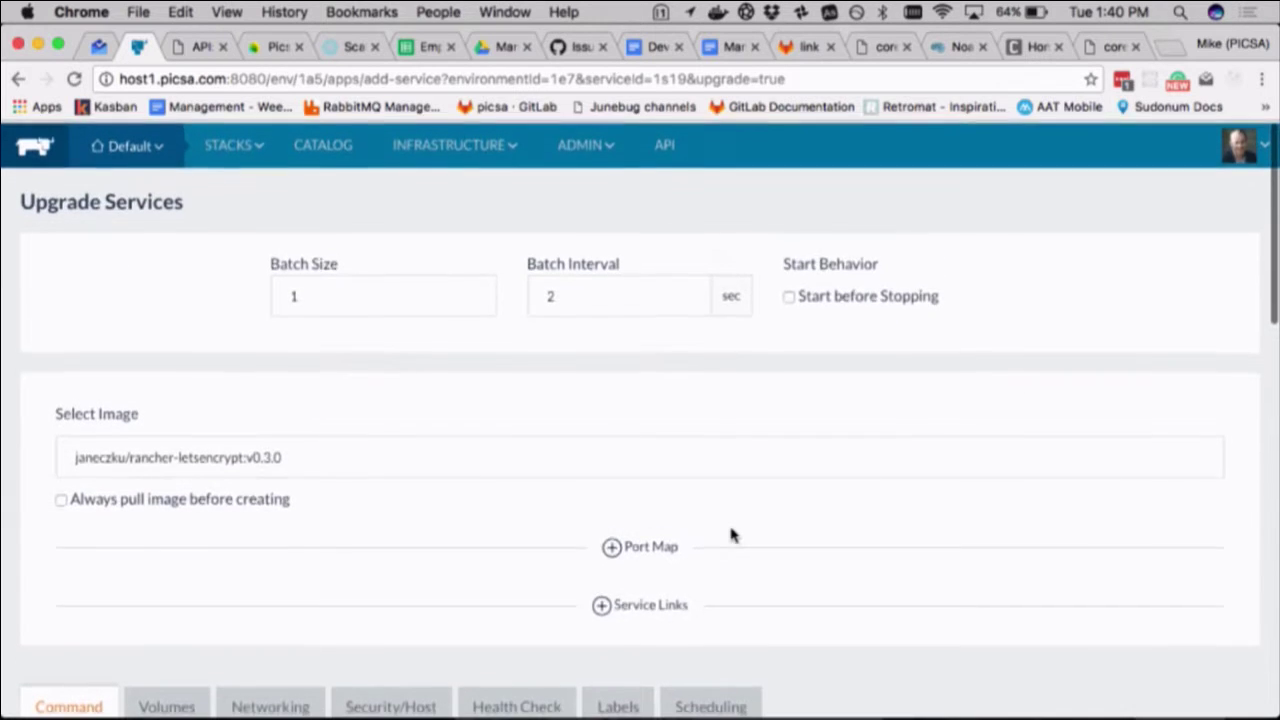
scroll(730, 485, "down", 4)
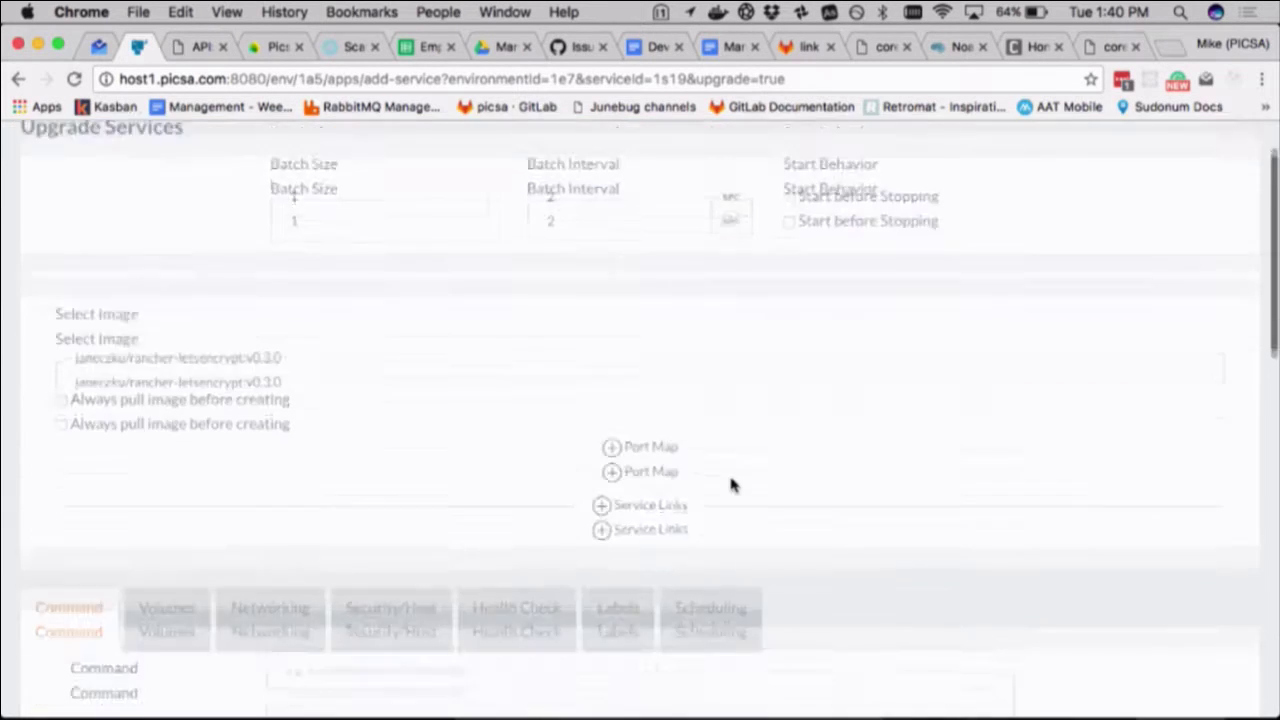
scroll(731, 485, "up", 4)
scroll(730, 485, "down", 1)
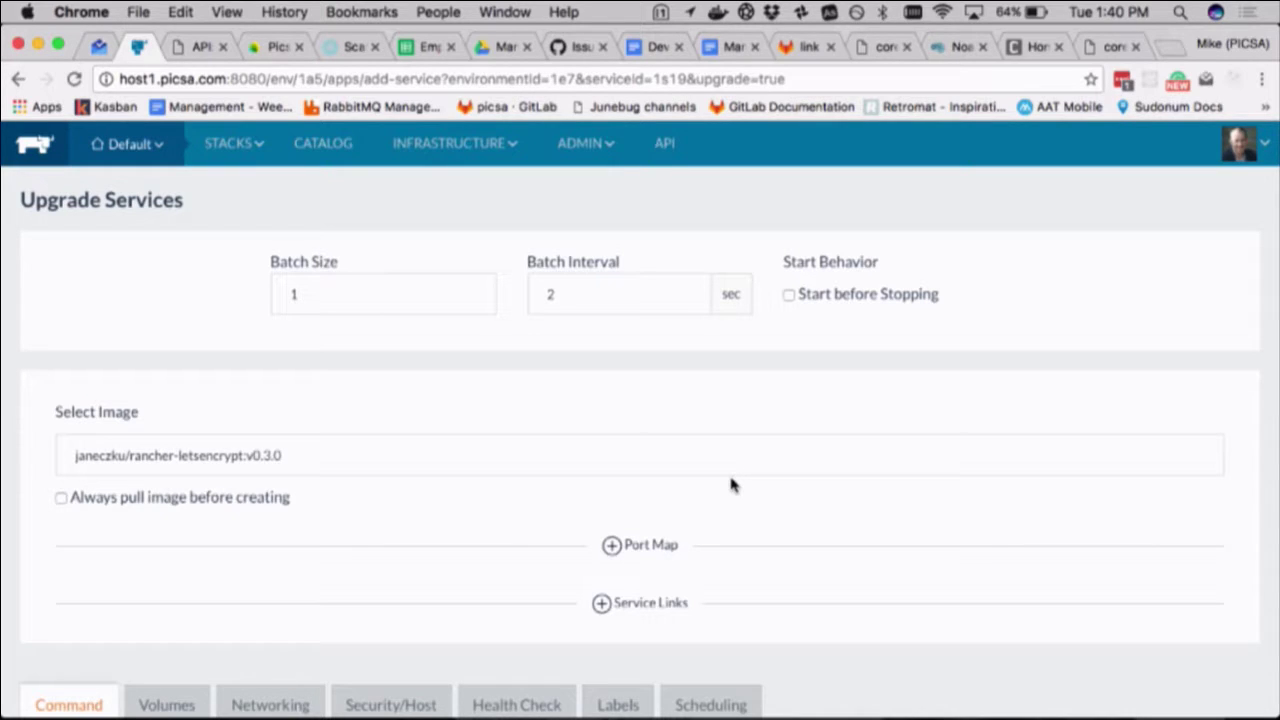
View the infrastructure certificates, and open the masterloadbalancer service in the Default user stack.
mouse_move(450, 143)
left_click(443, 274)
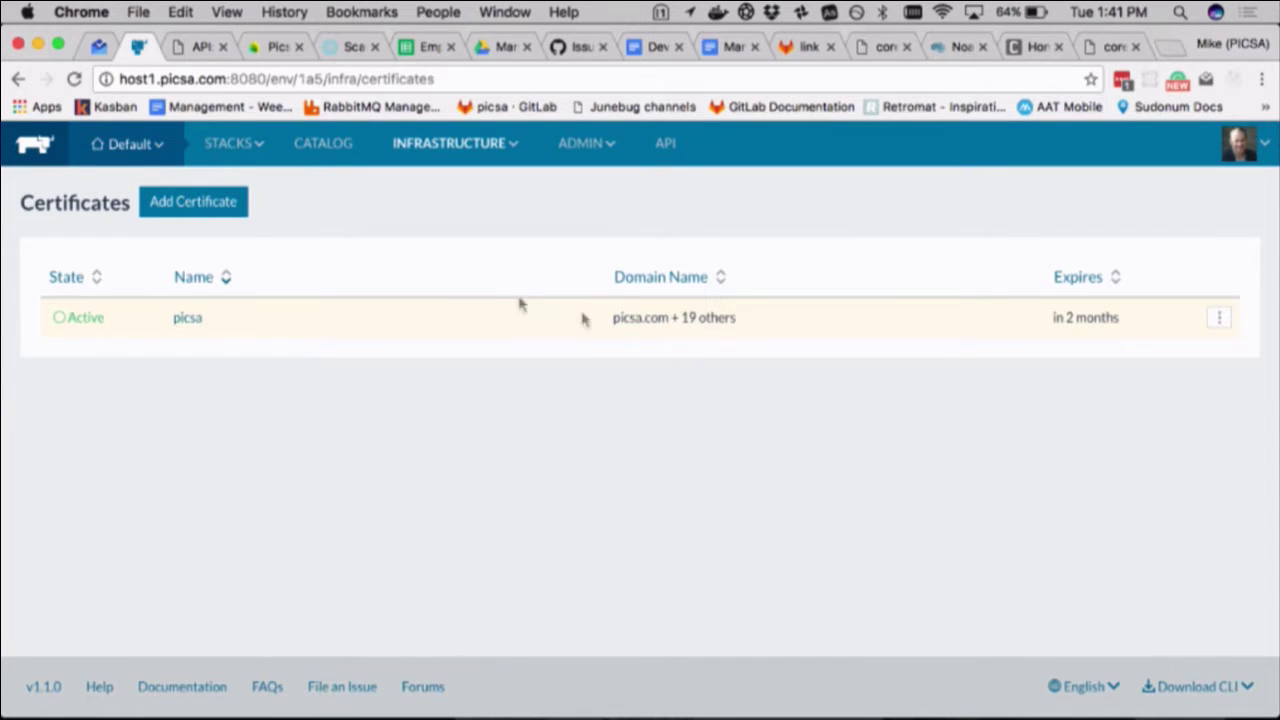
mouse_move(237, 152)
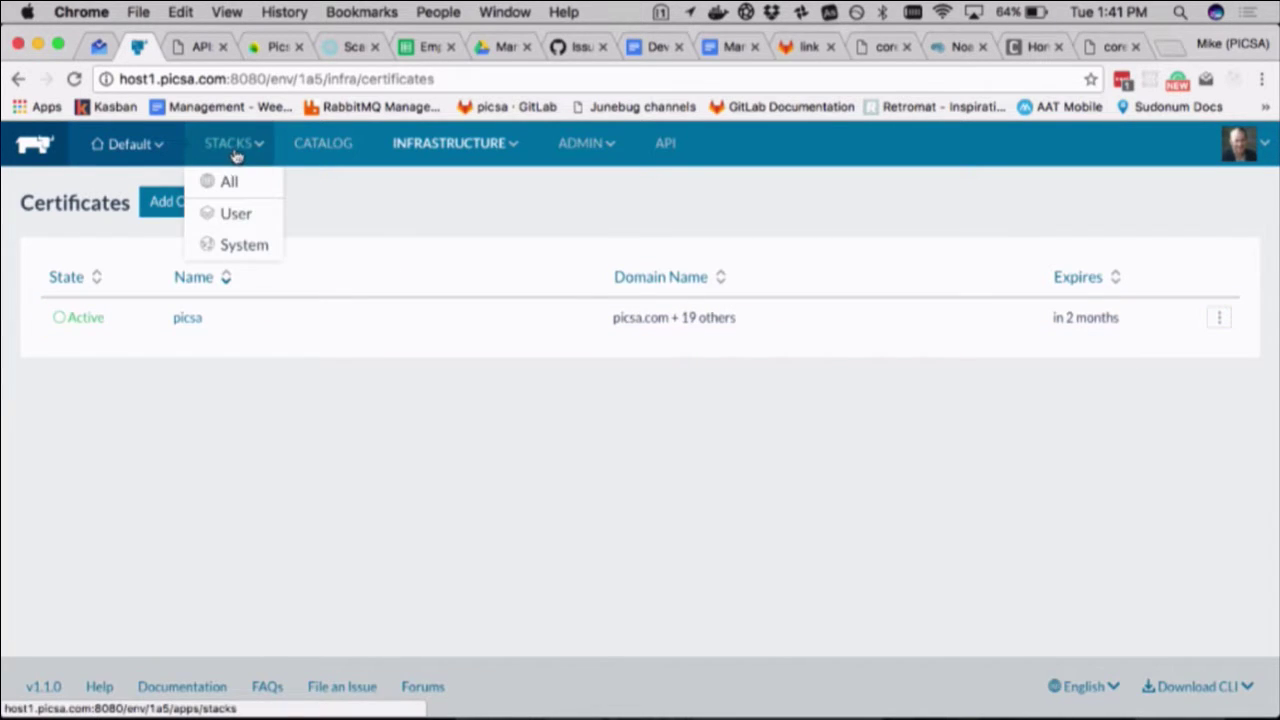
left_click(232, 216)
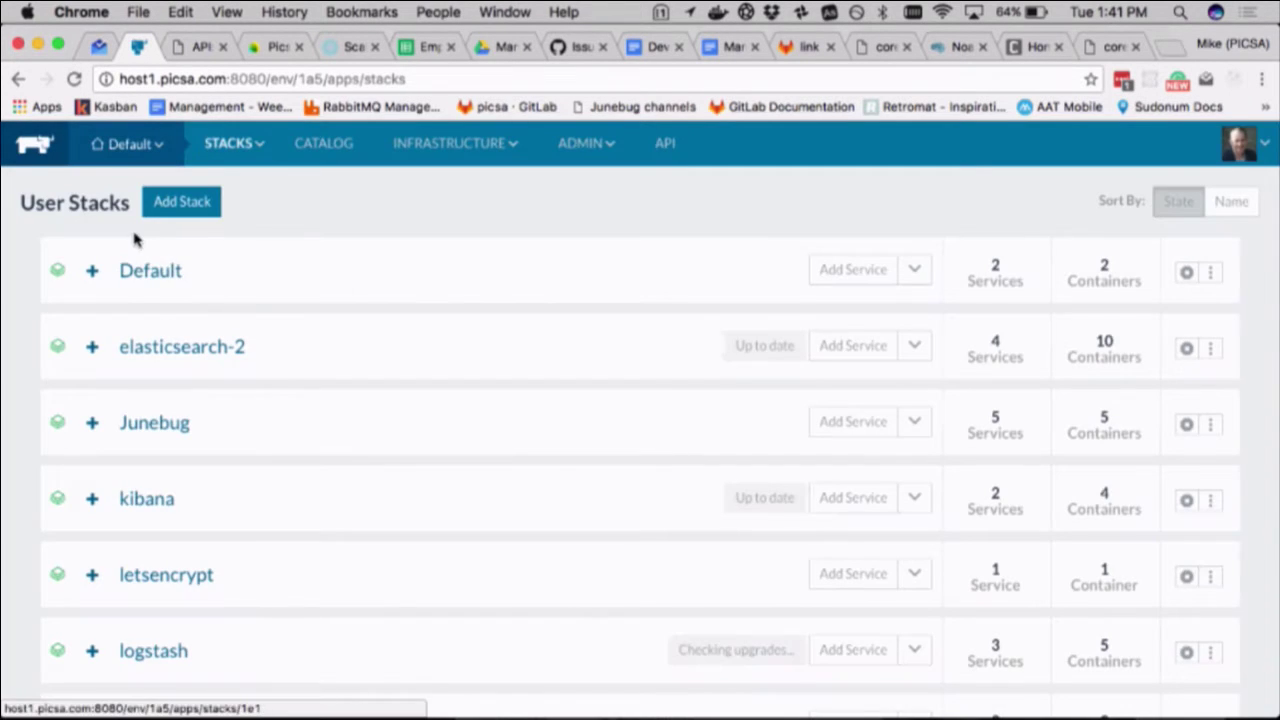
left_click(140, 272)
left_click(209, 357)
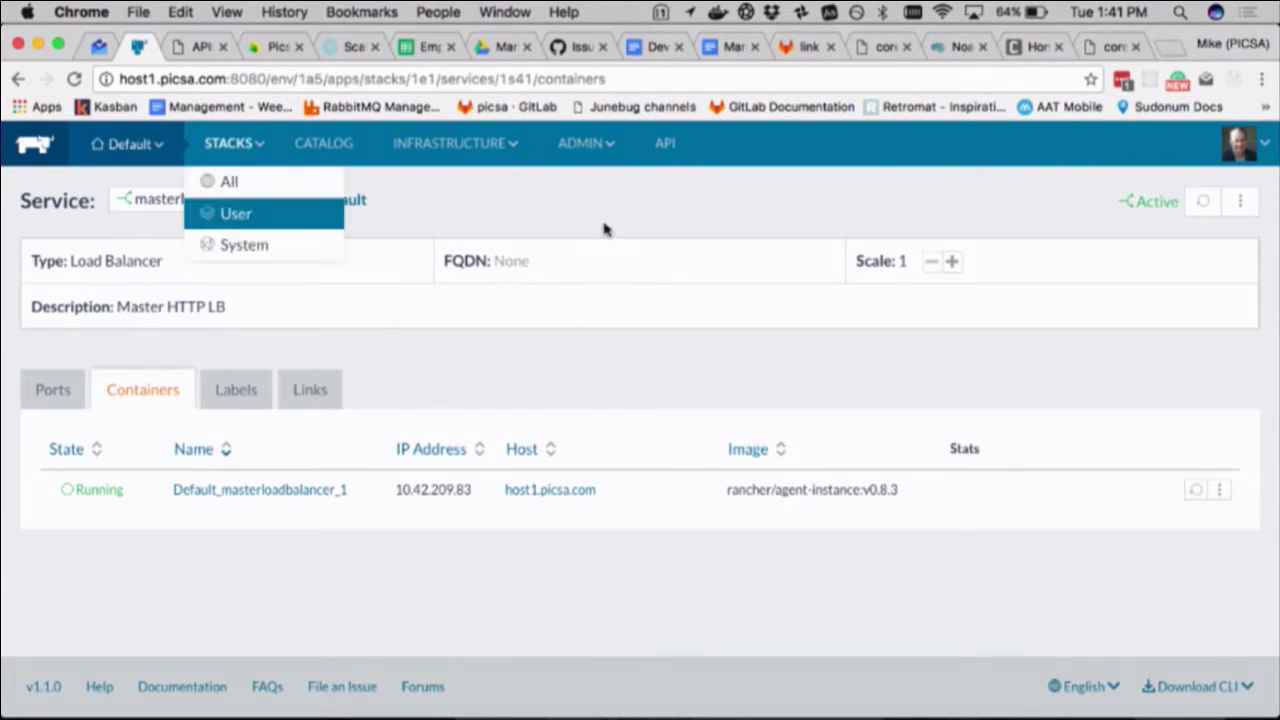
Check the actions of the masterloadbalancer service, return to the Default stack and open the service's edit settings to inspect its targets.
left_click(1239, 201)
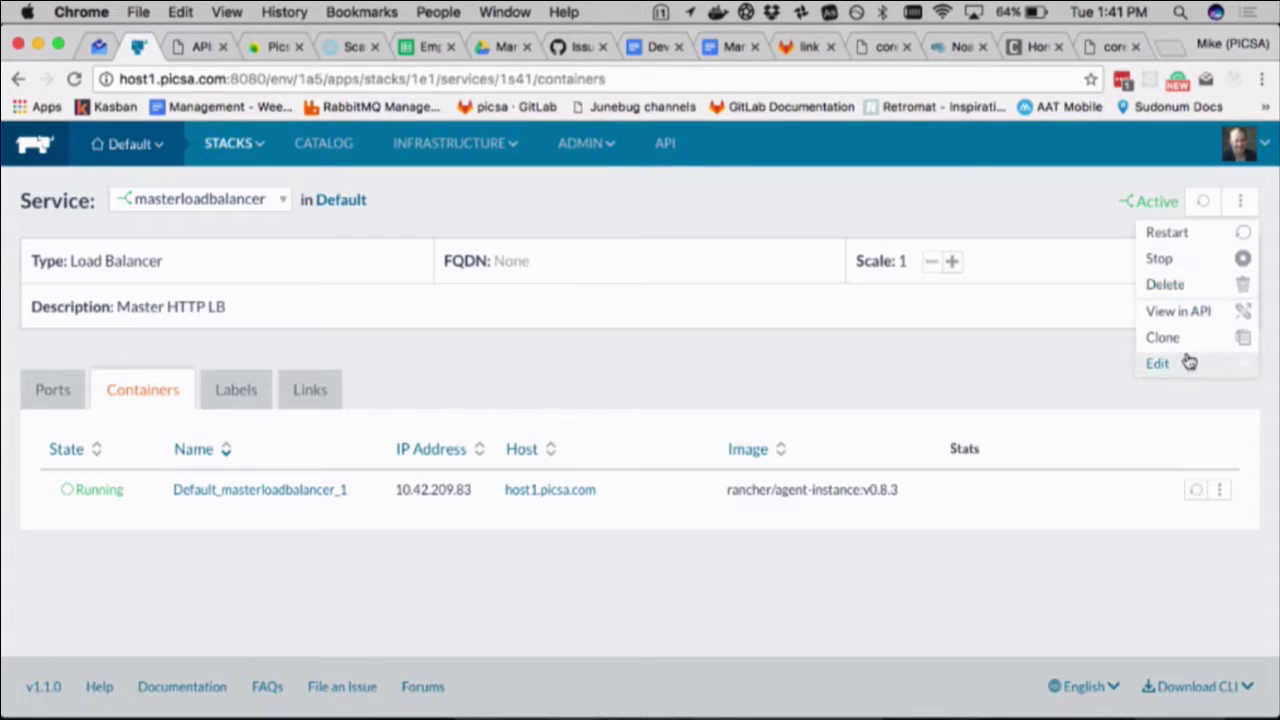
left_click(1019, 413)
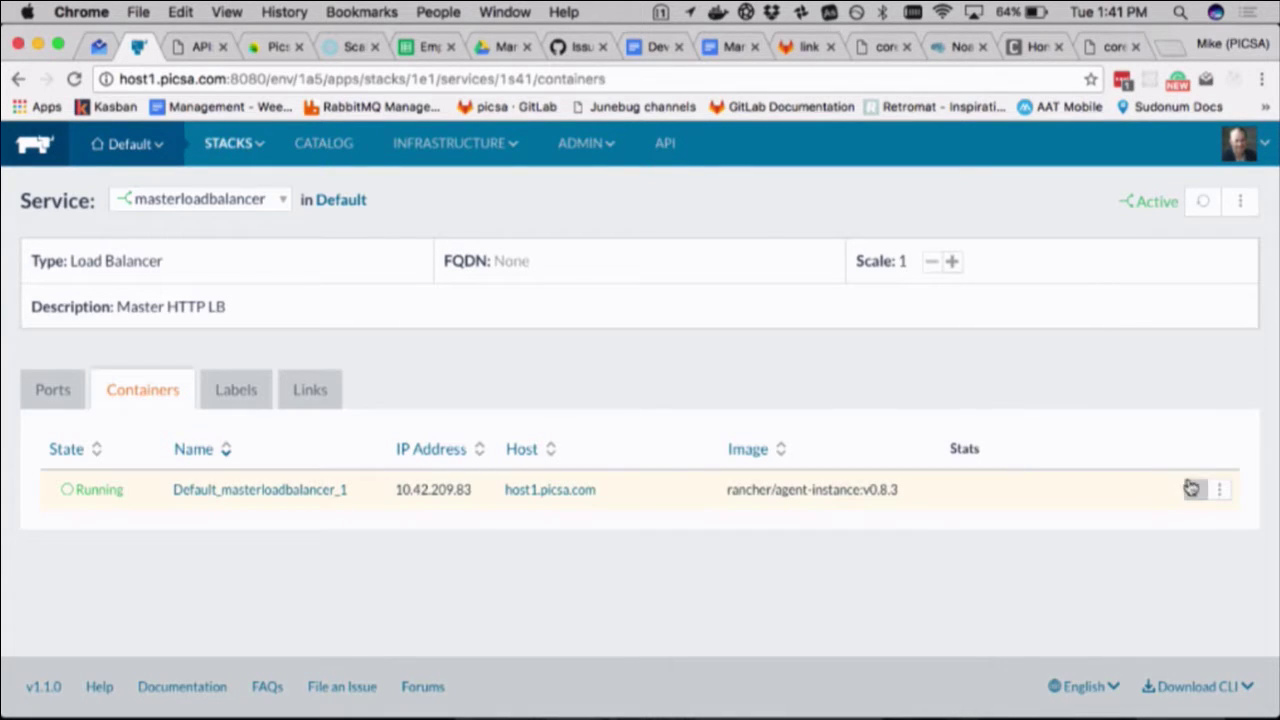
left_click(18, 79)
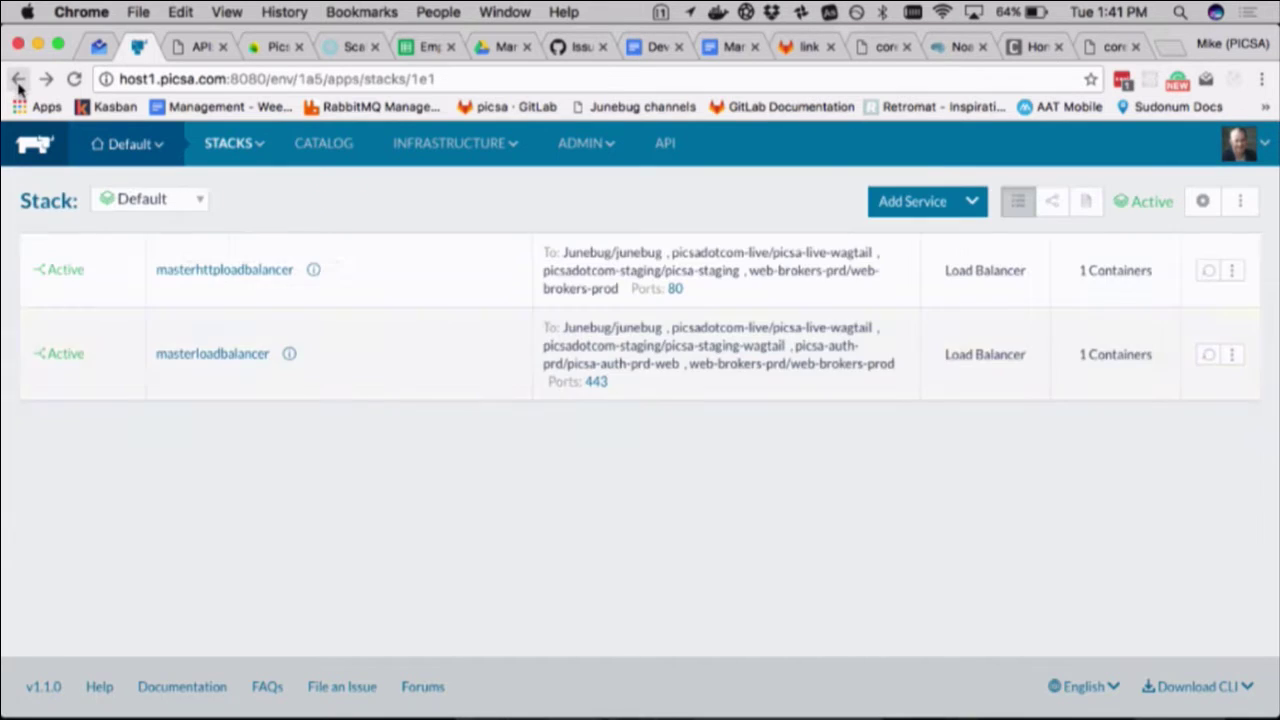
left_click(1232, 354)
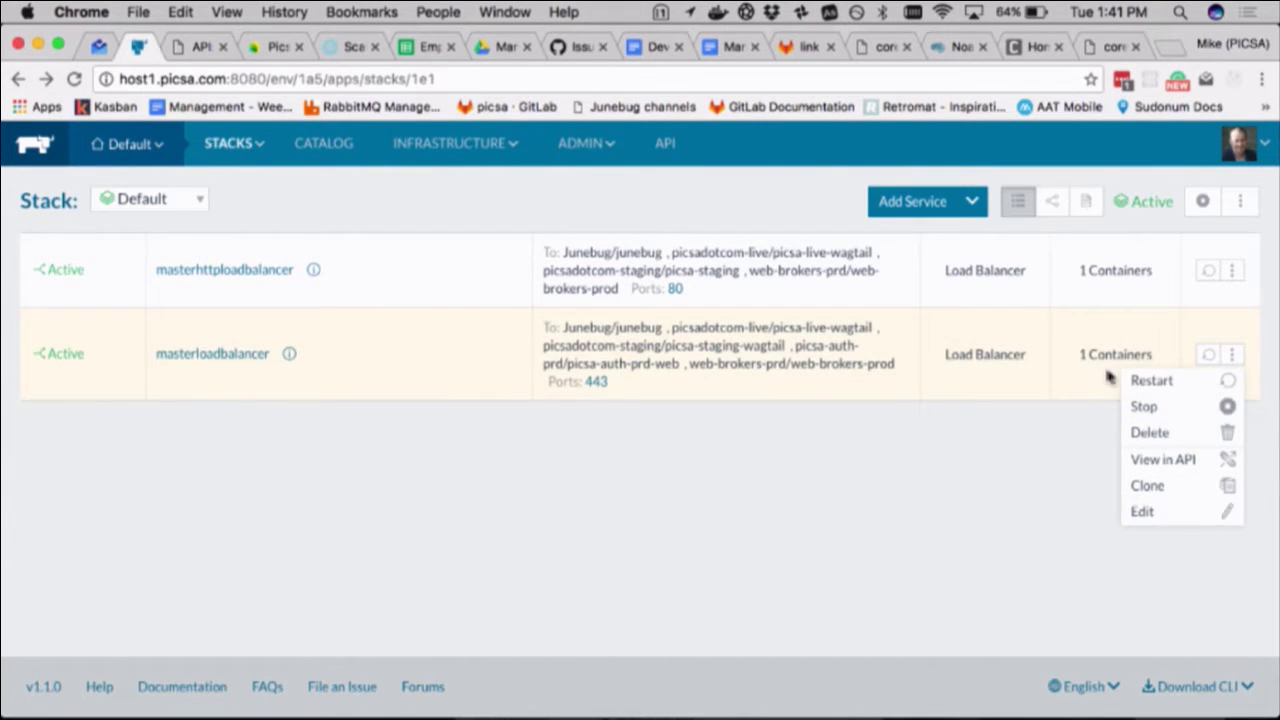
left_click(1143, 512)
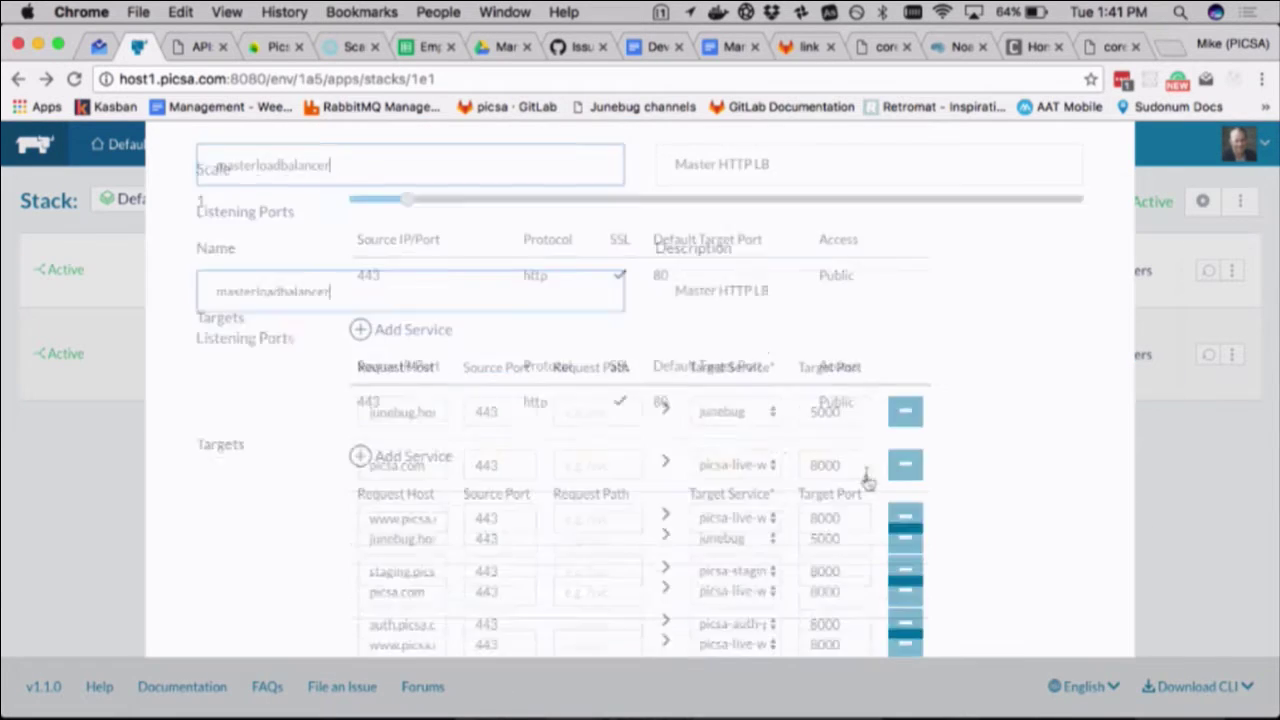
scroll(949, 523, "down", 5)
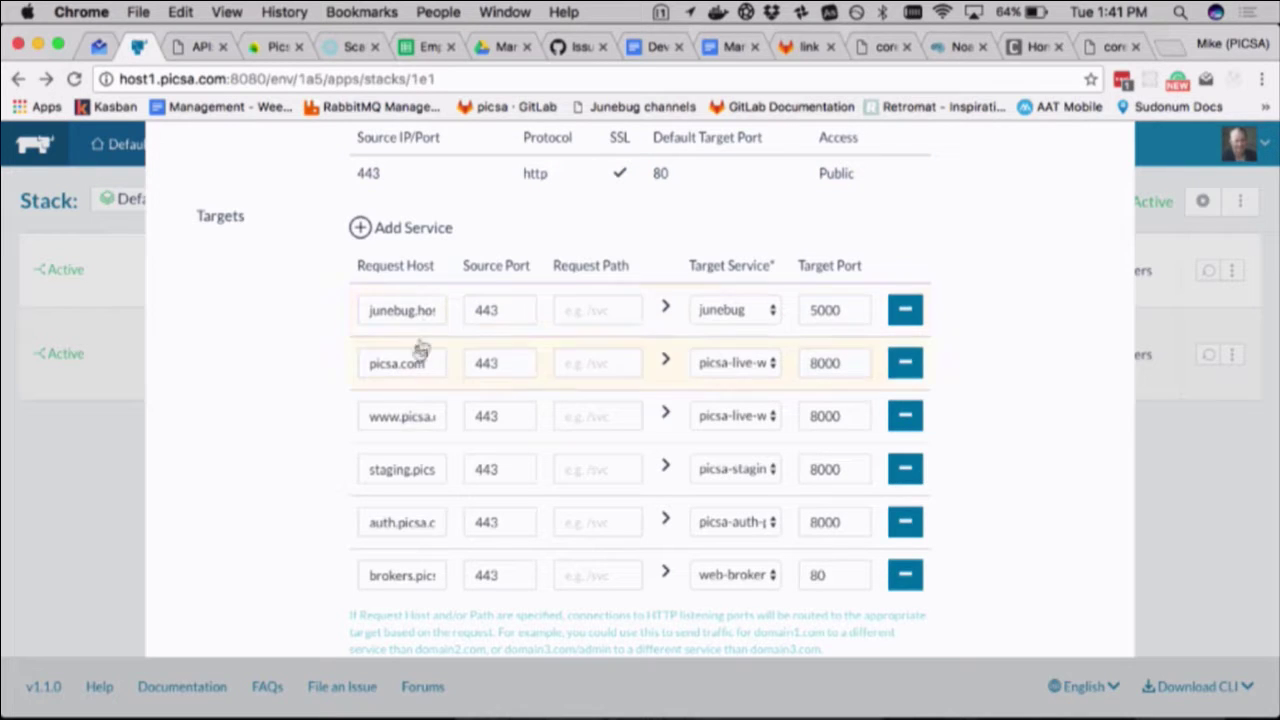
Look over the target services available for the junebug request host, keep junebug selected and close the load balancer settings.
left_click(737, 310)
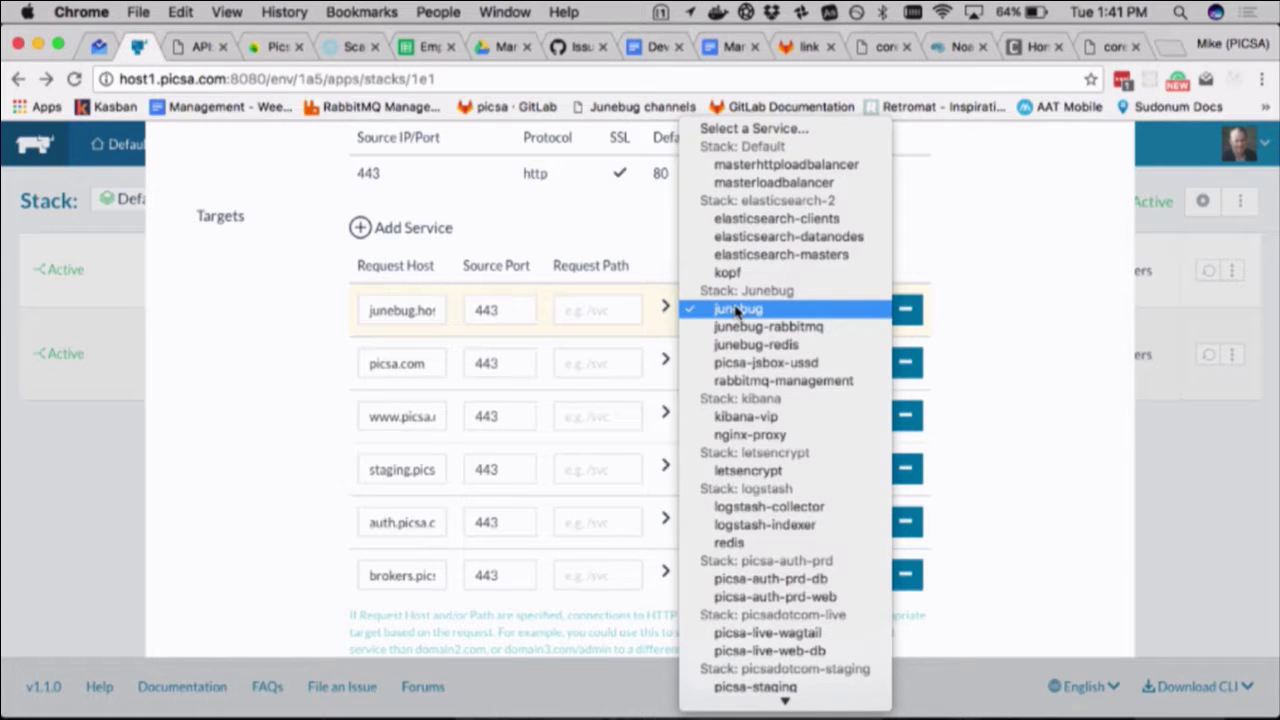
left_click(737, 311)
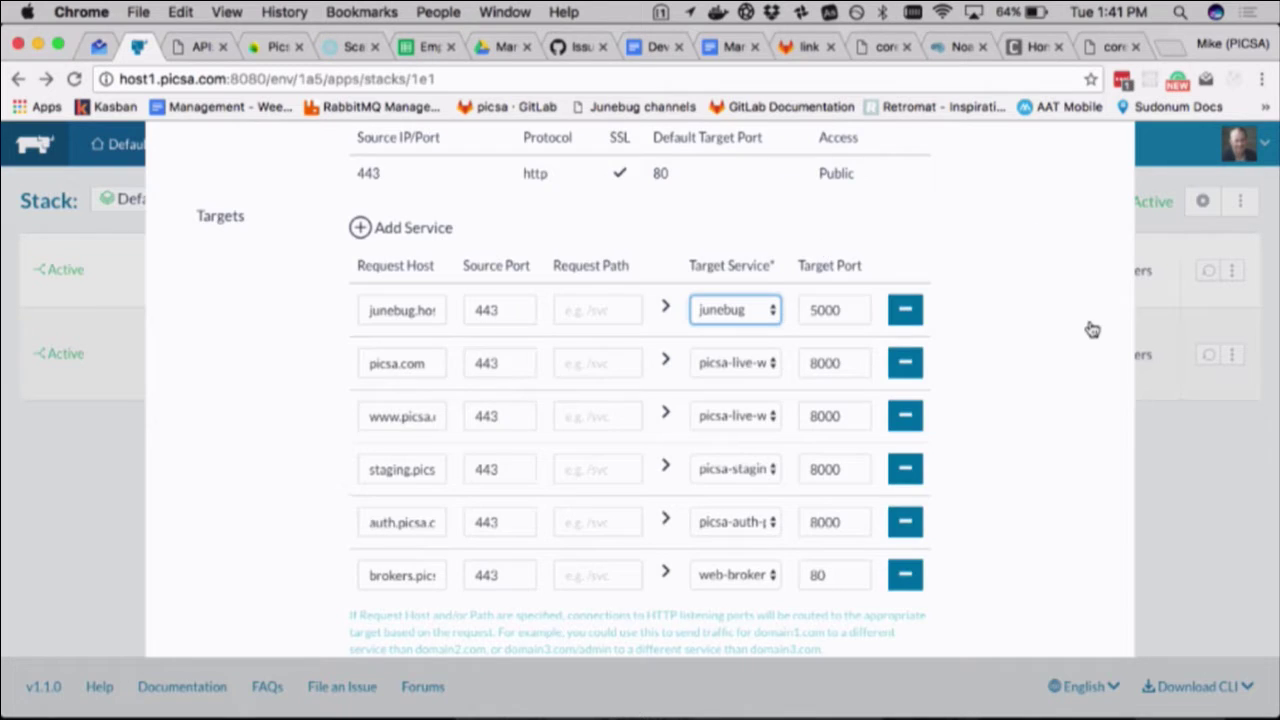
scroll(1092, 330, "up", 10)
left_click(1242, 570)
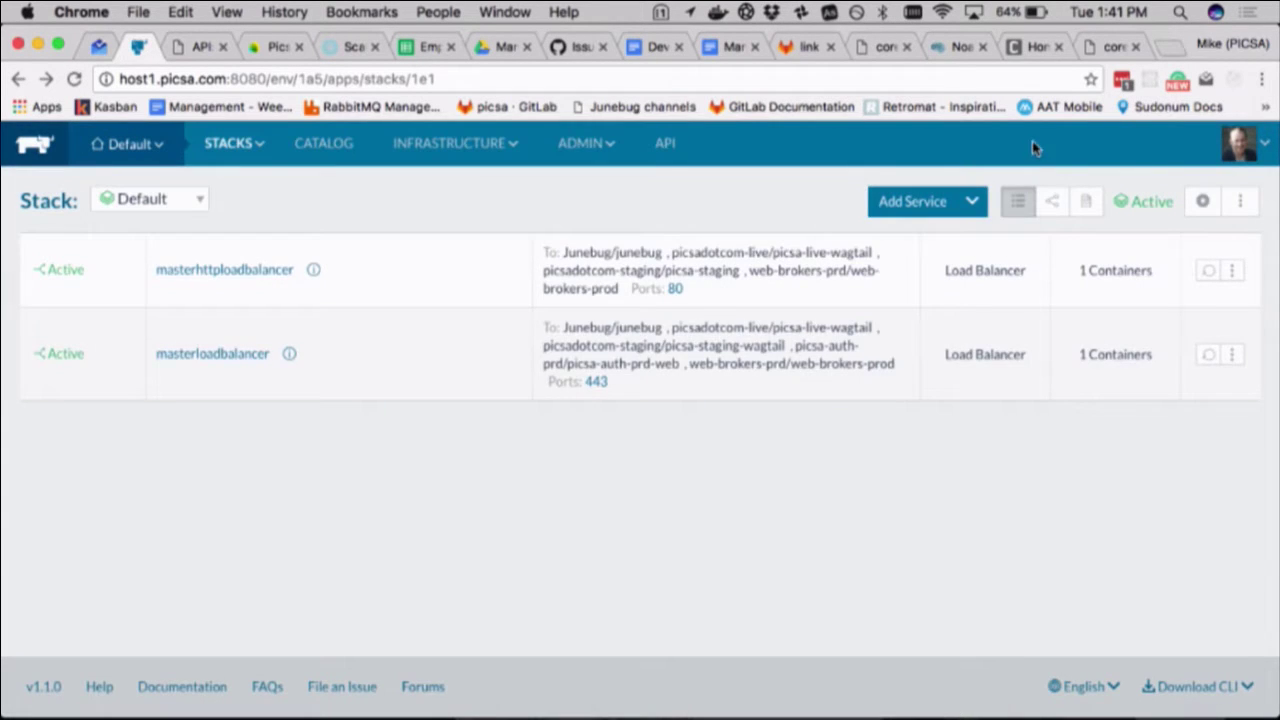
View the audit logs and administration options, and open the infrastructure hosts to look over the stacks on host1.picsa.com.
left_click(591, 144)
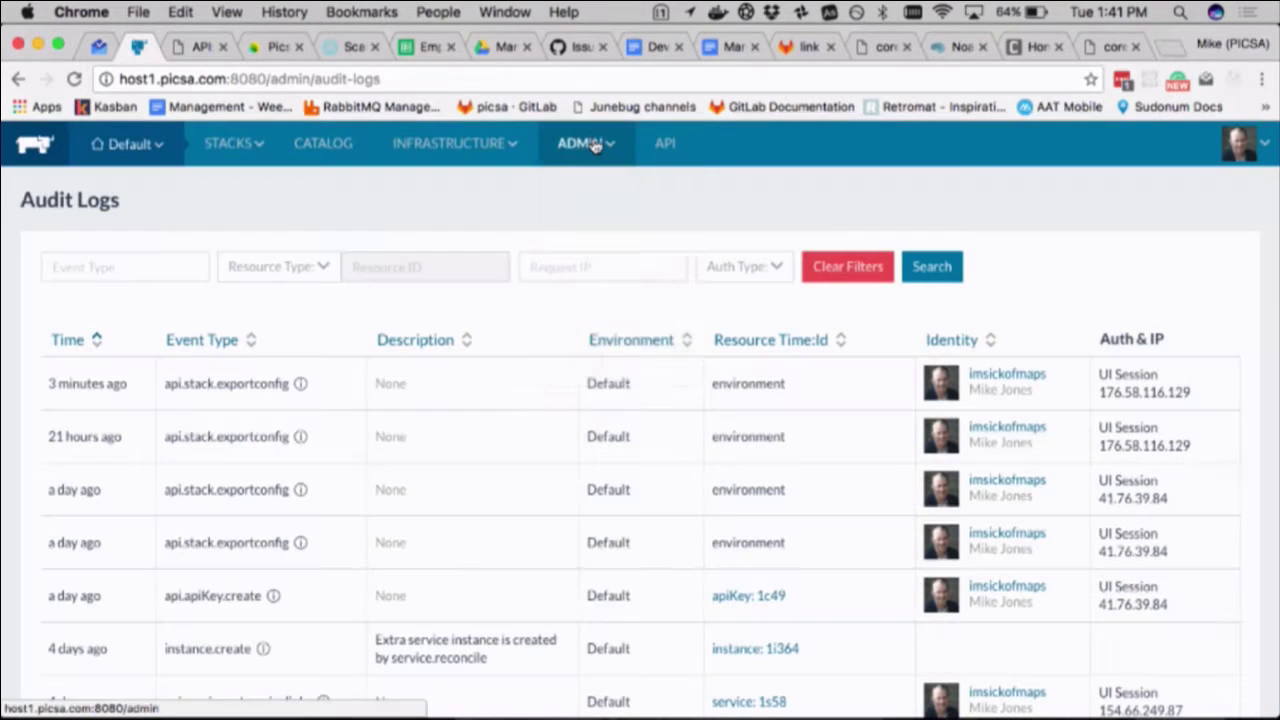
mouse_move(591, 144)
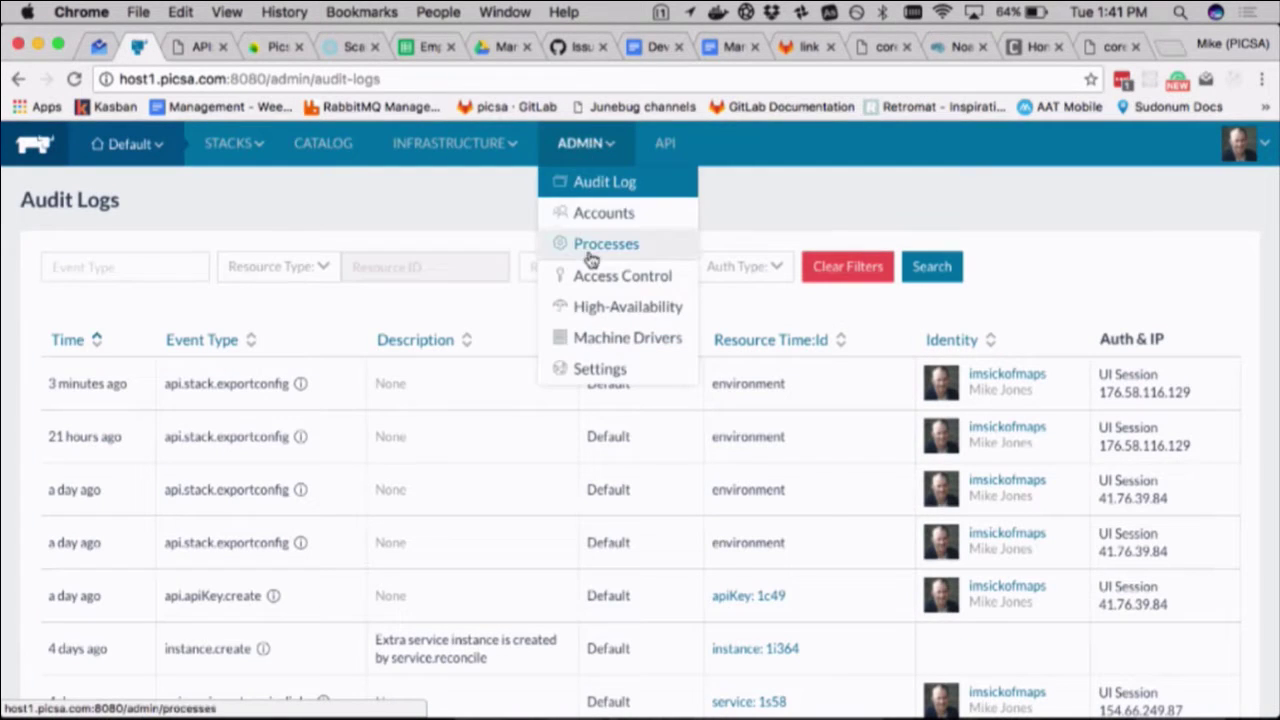
mouse_move(452, 143)
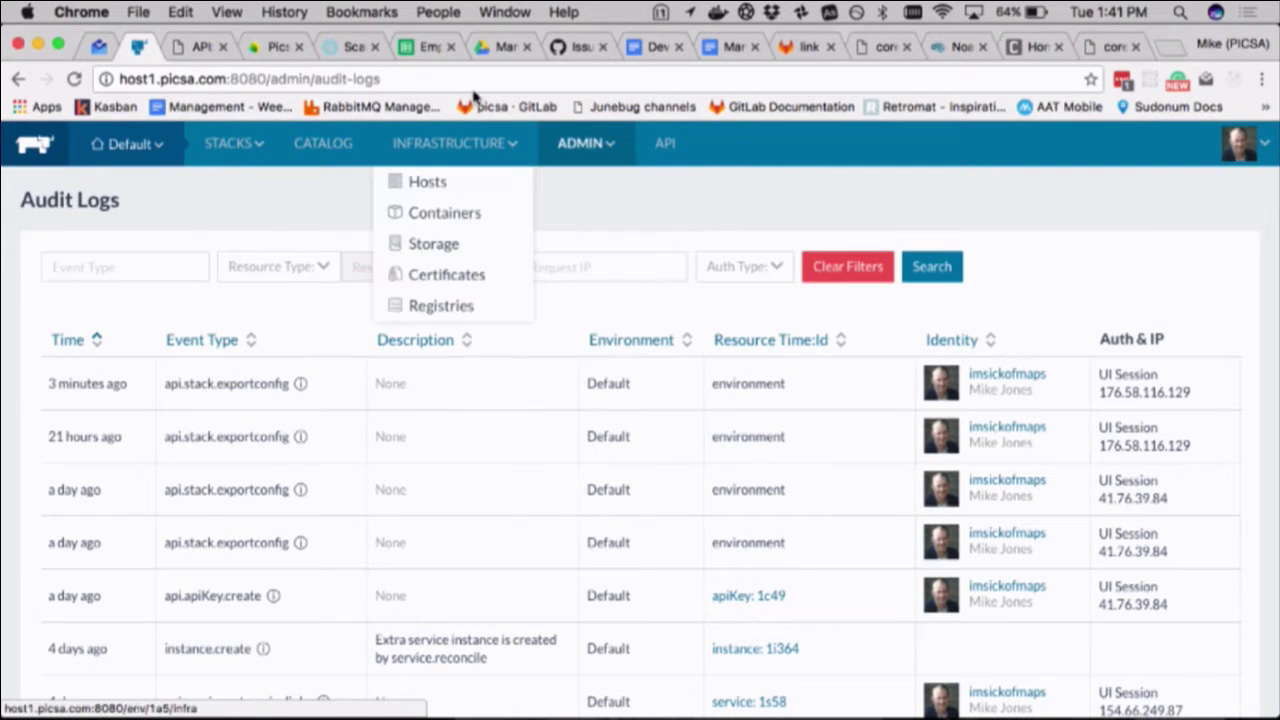
left_click(427, 183)
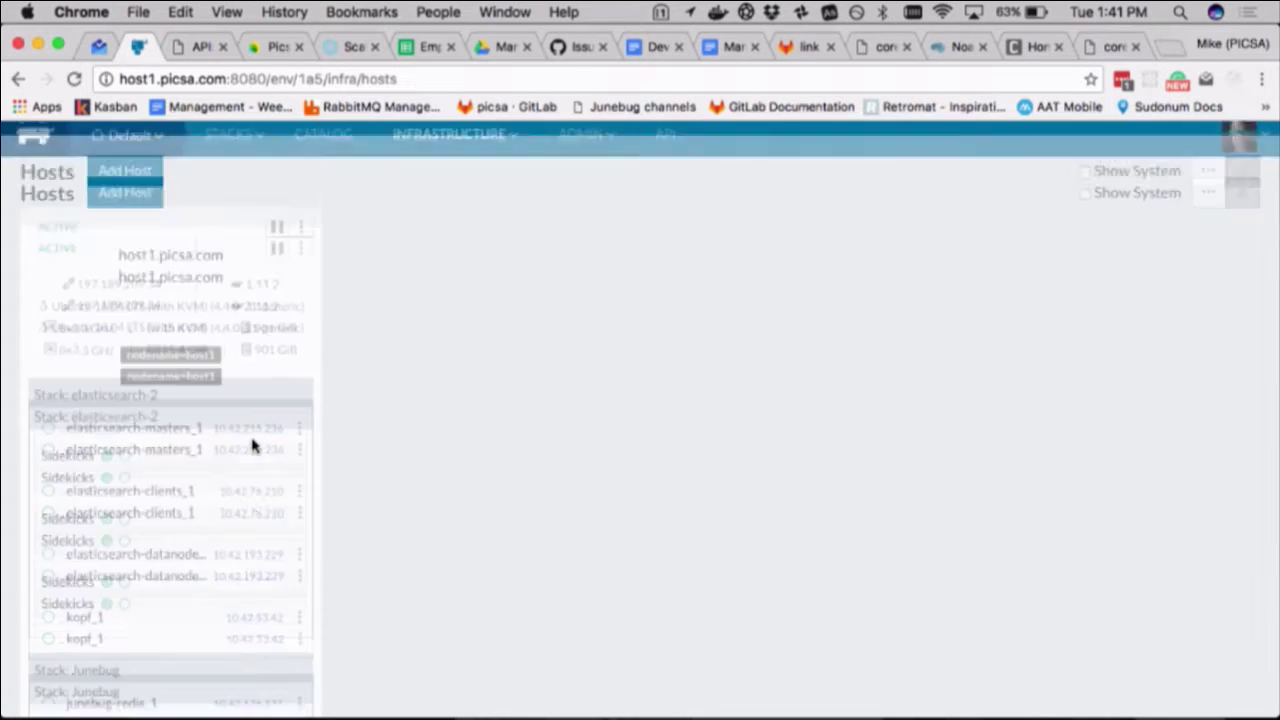
scroll(252, 447, "down", 8)
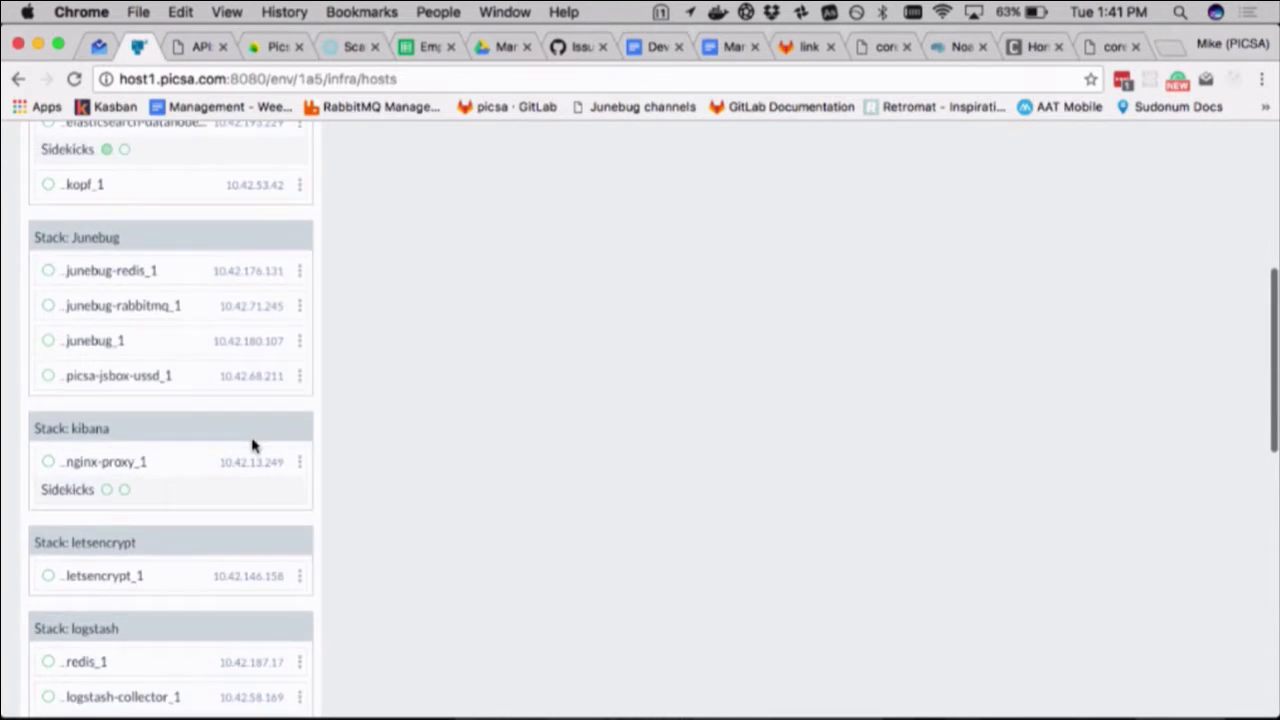
scroll(252, 447, "up", 10)
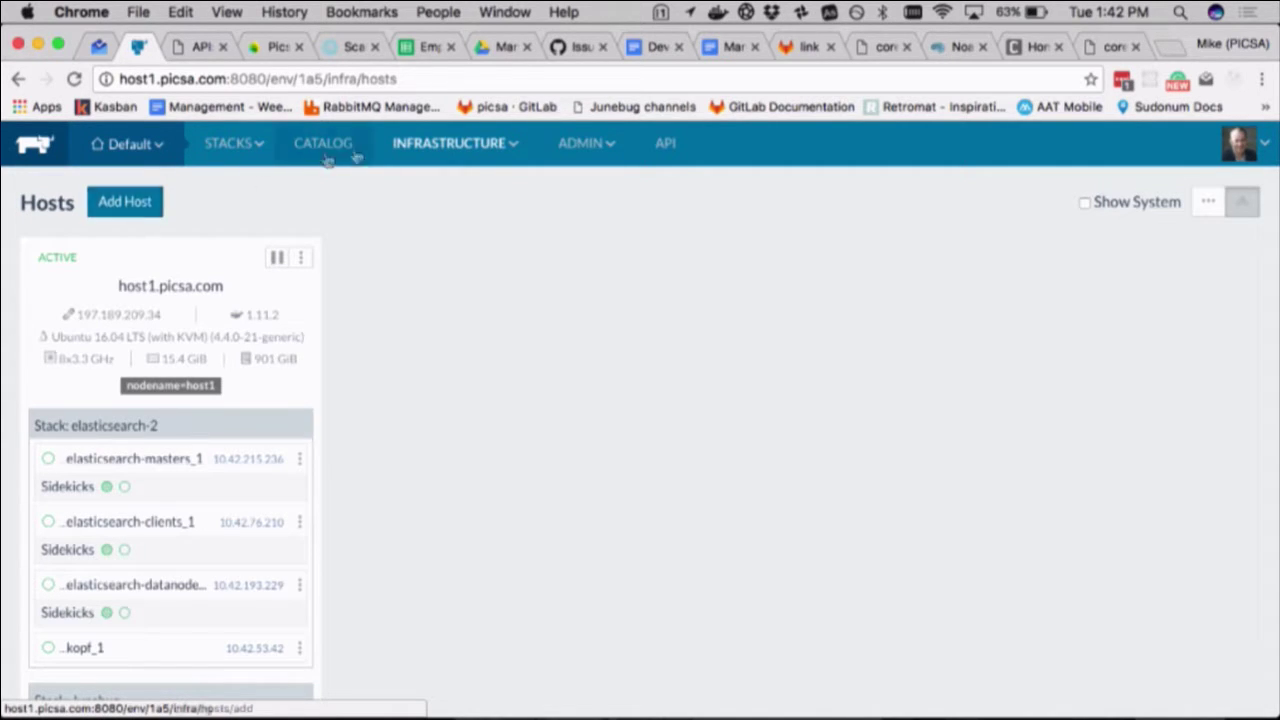
Open the infrastructure containers list, launch a shell in Default_masterhttploadbalancer_1 and close it.
mouse_move(452, 152)
left_click(446, 224)
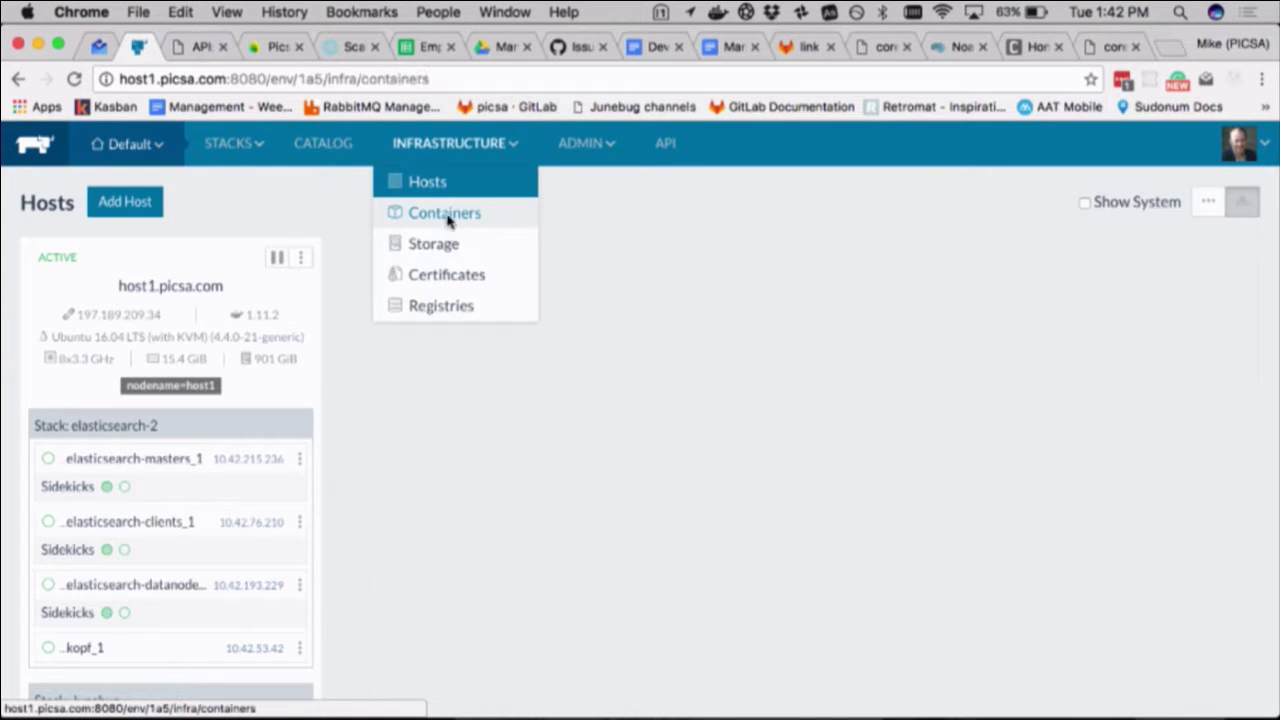
left_click(1222, 322)
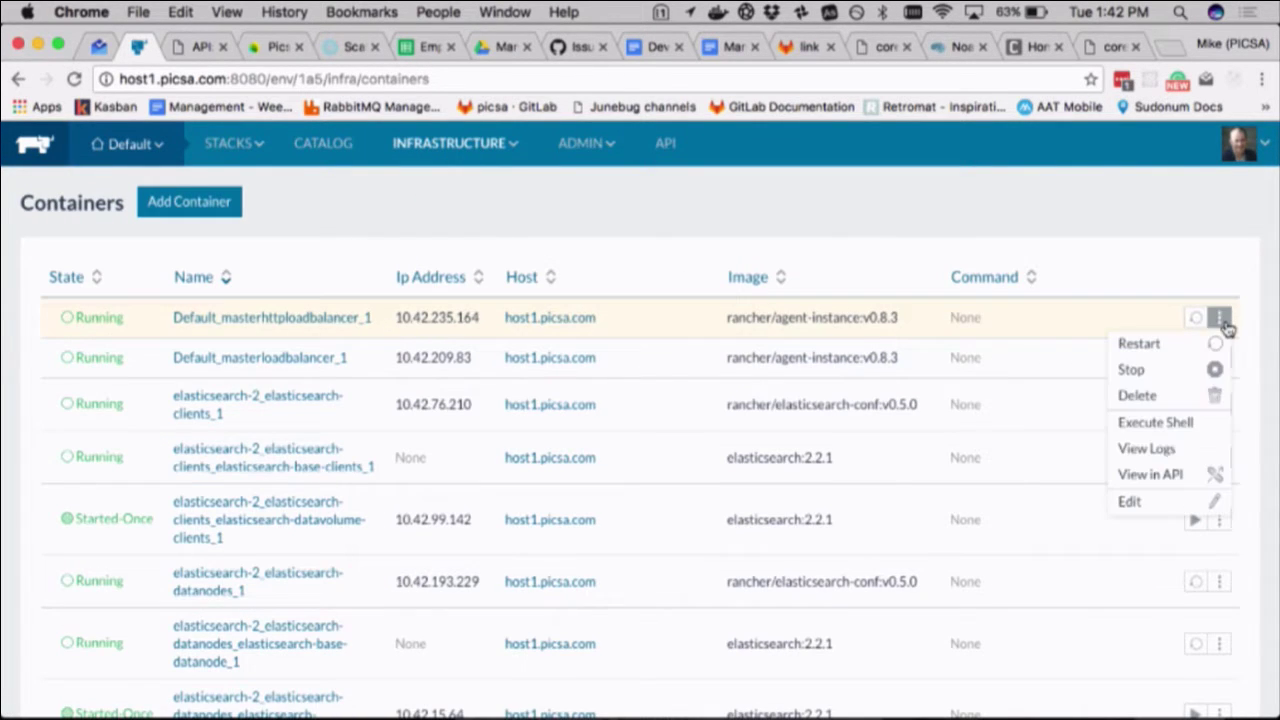
left_click(1182, 424)
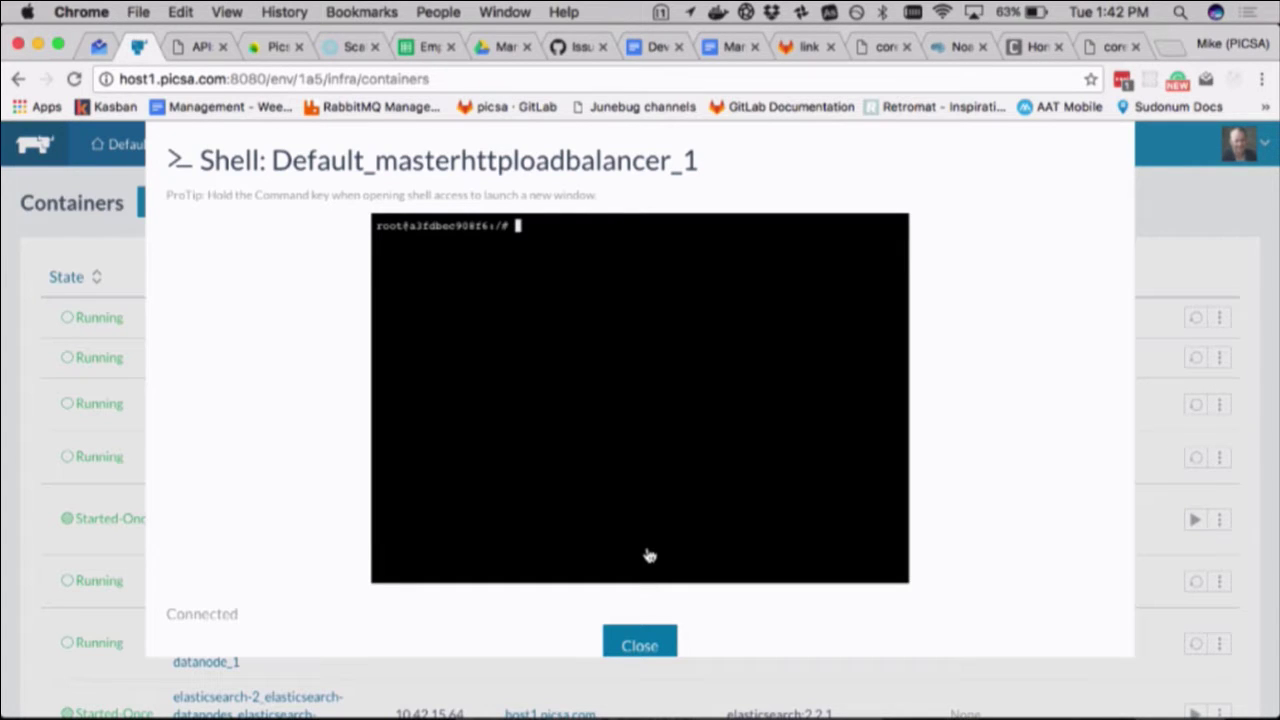
left_click(643, 648)
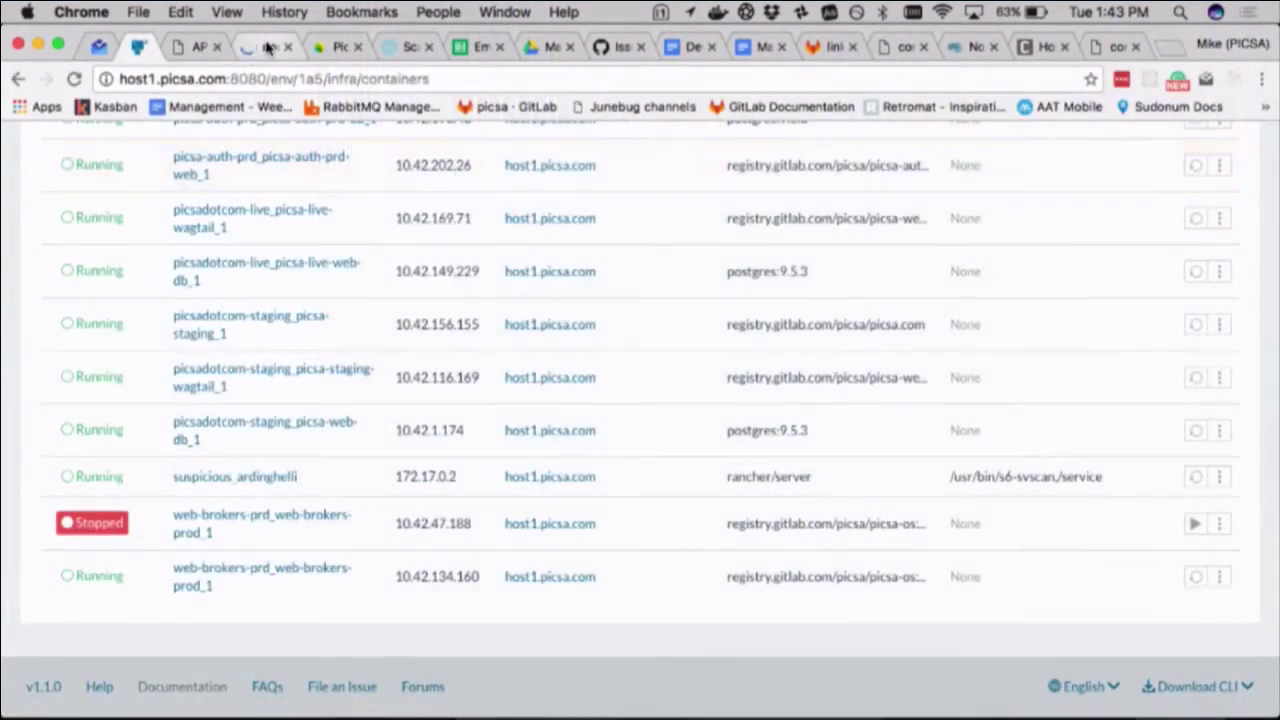
View the Rancher documentation overview, and switch to the ScaleConf website.
left_click(268, 48)
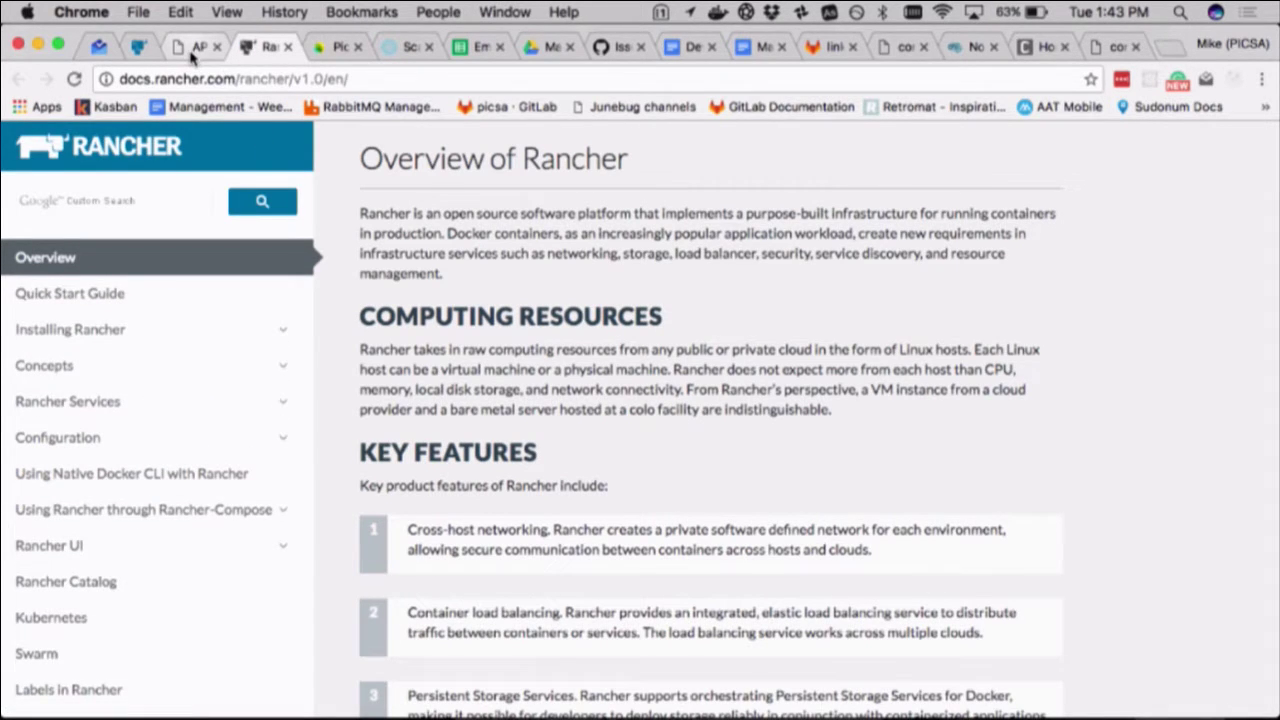
left_click(402, 48)
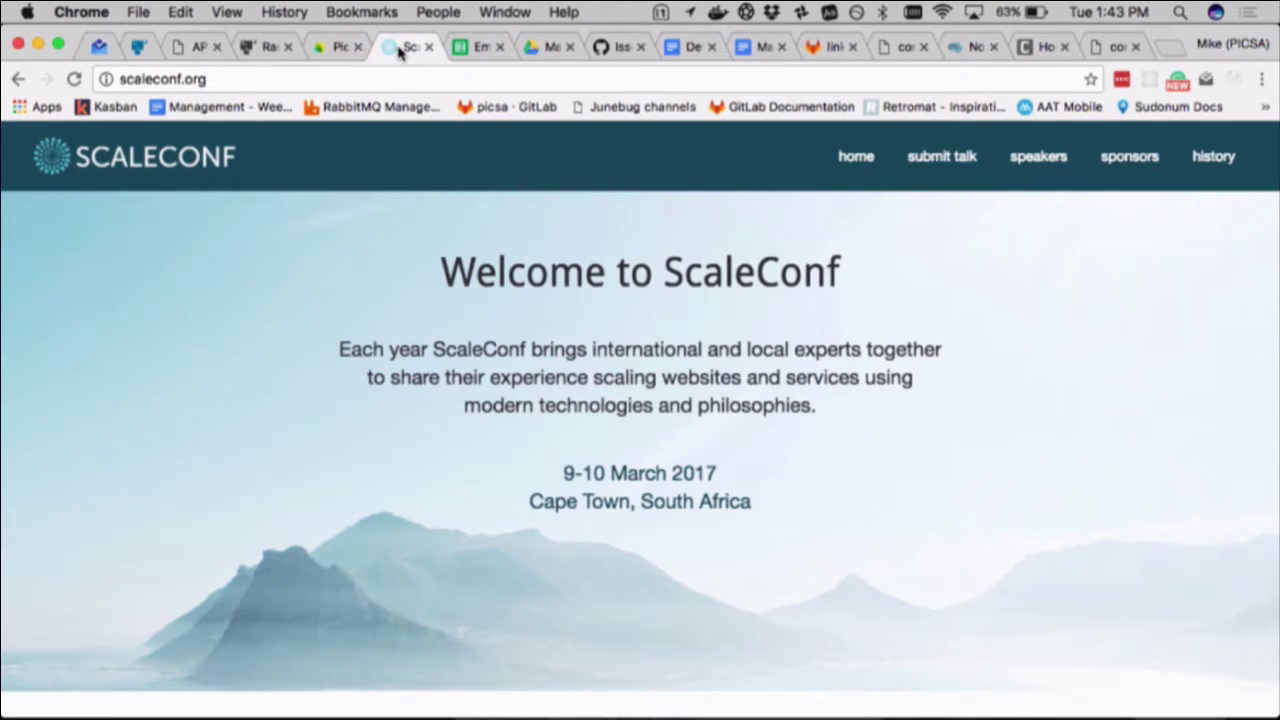